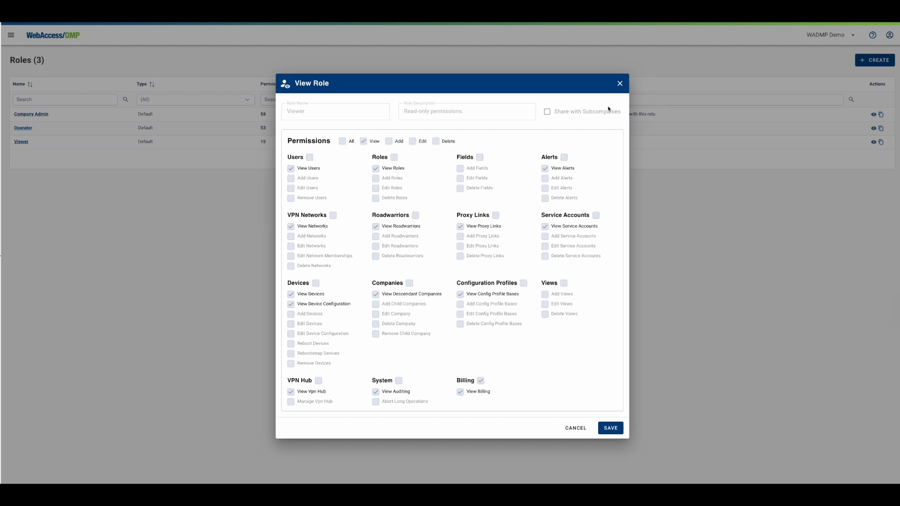
# - Close the Viewer role's details and start a new role named "Maintenace"
pyautogui.click(620, 83)
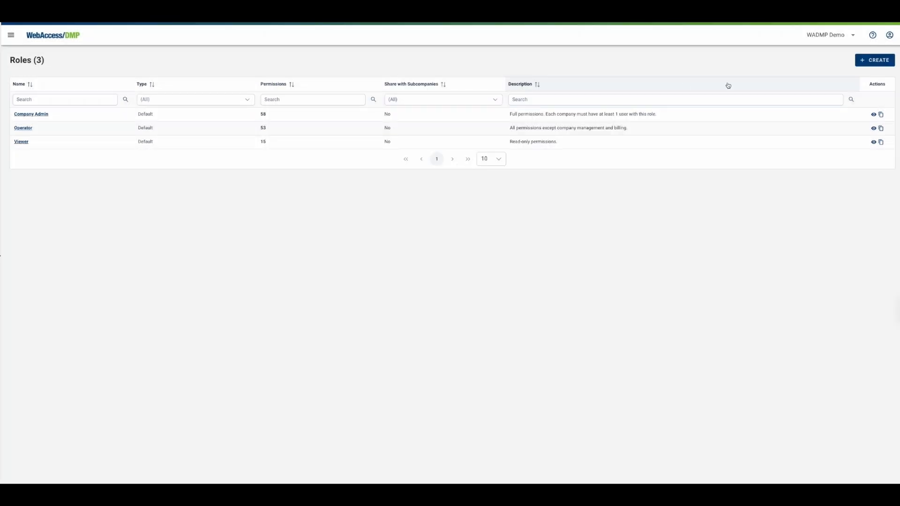
pyautogui.click(874, 61)
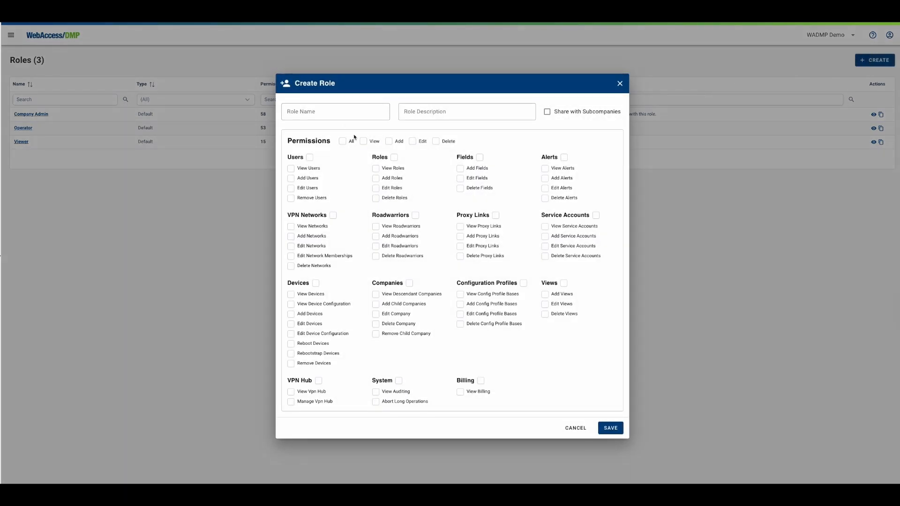
pyautogui.click(347, 114)
pyautogui.write('Maintenace')
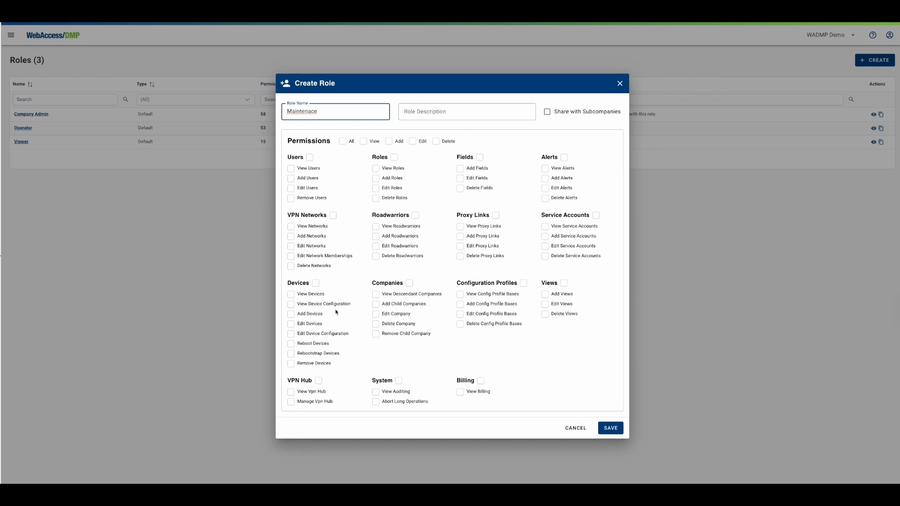
# - Grant the new role View Devices, View Device Configuration, Edit Device Configuration and Reboot Devices, and save it
pyautogui.click(291, 294)
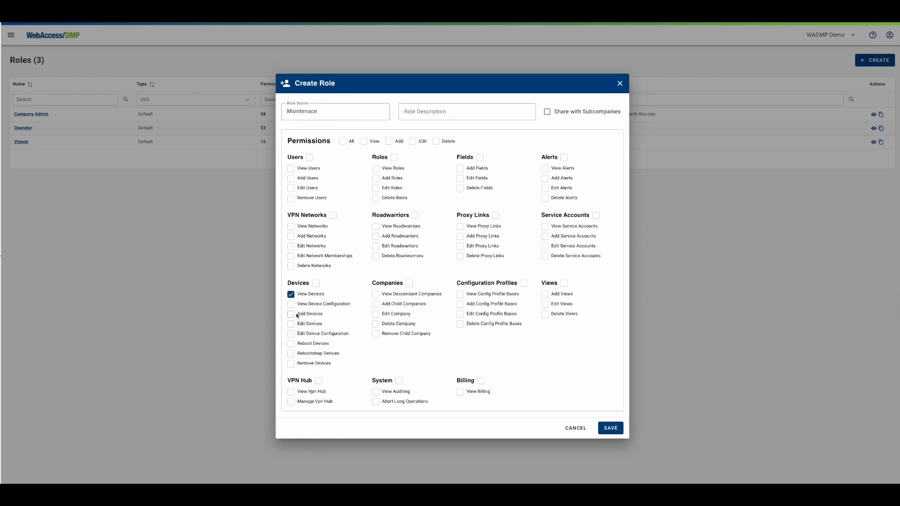
pyautogui.click(291, 304)
pyautogui.click(291, 335)
pyautogui.click(291, 344)
pyautogui.click(610, 428)
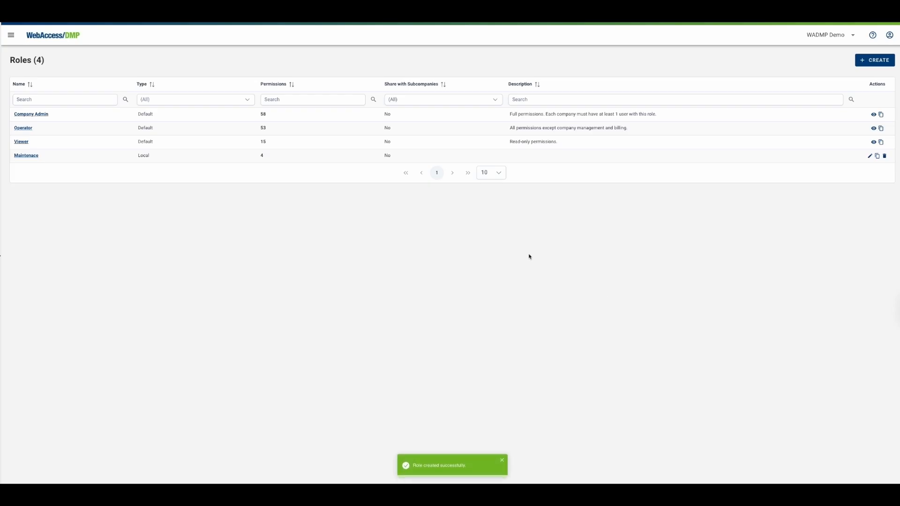
# - Preview the permission list of the Maintenace role in the roles table
pyautogui.click(262, 155)
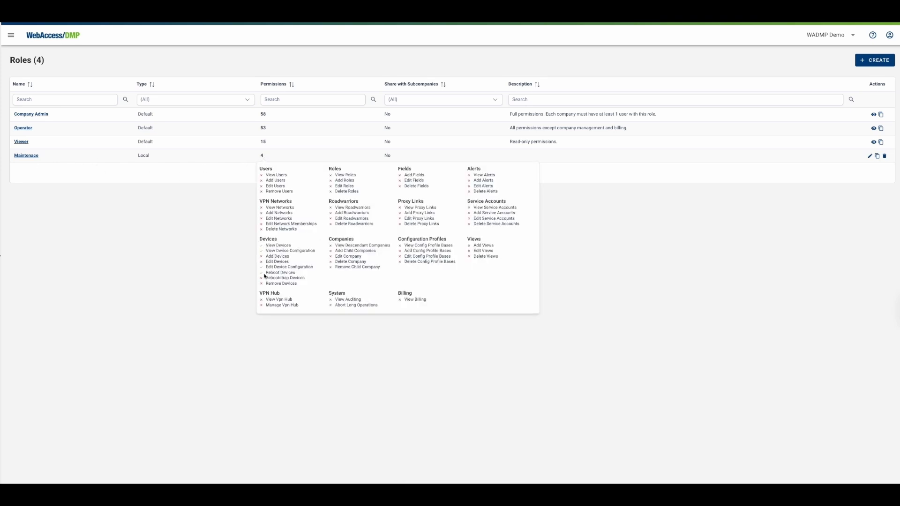
pyautogui.click(188, 257)
# - Open the second user in the company's user list for editing permissions
pyautogui.click(10, 34)
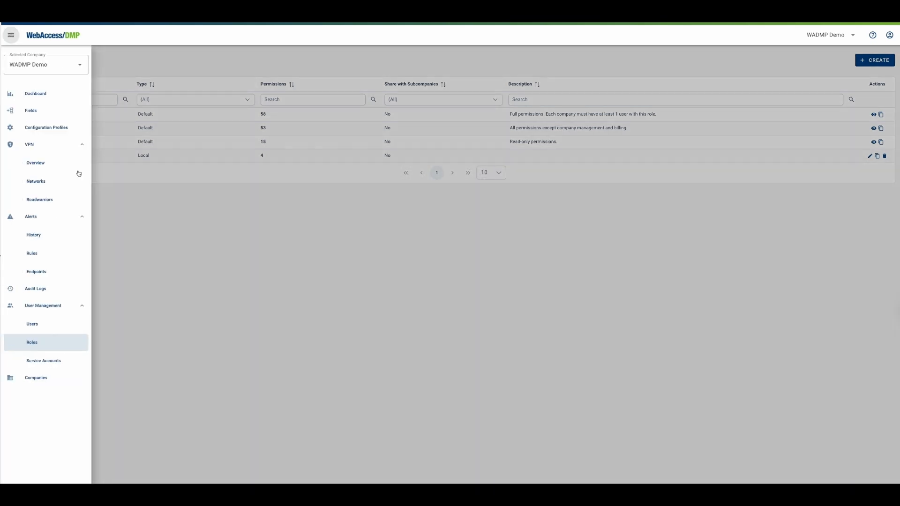
pyautogui.click(33, 321)
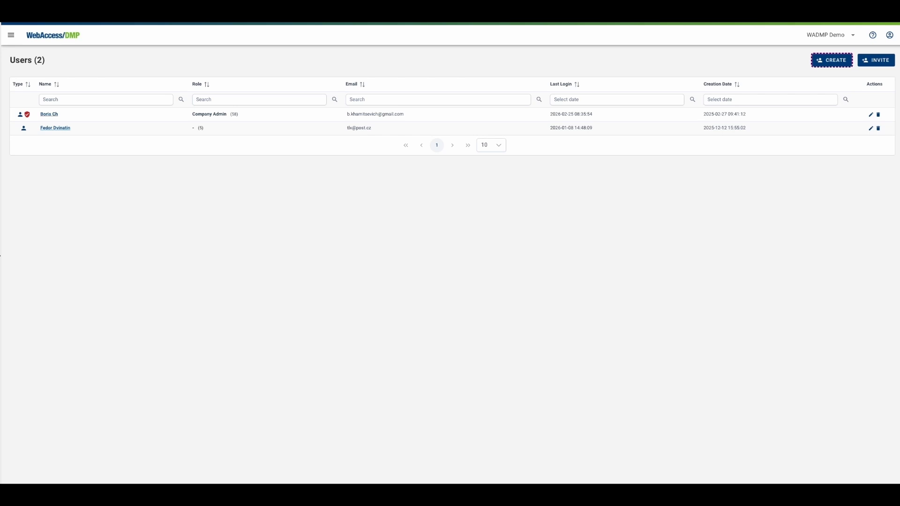
pyautogui.click(870, 129)
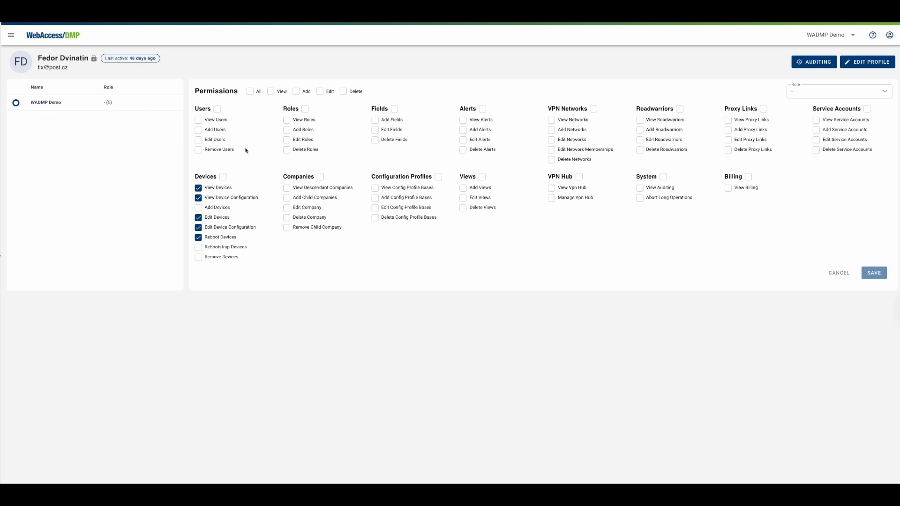
# - Try the Company Admin role and the Viewer role on this user to compare their permissions
pyautogui.click(812, 93)
pyautogui.click(809, 127)
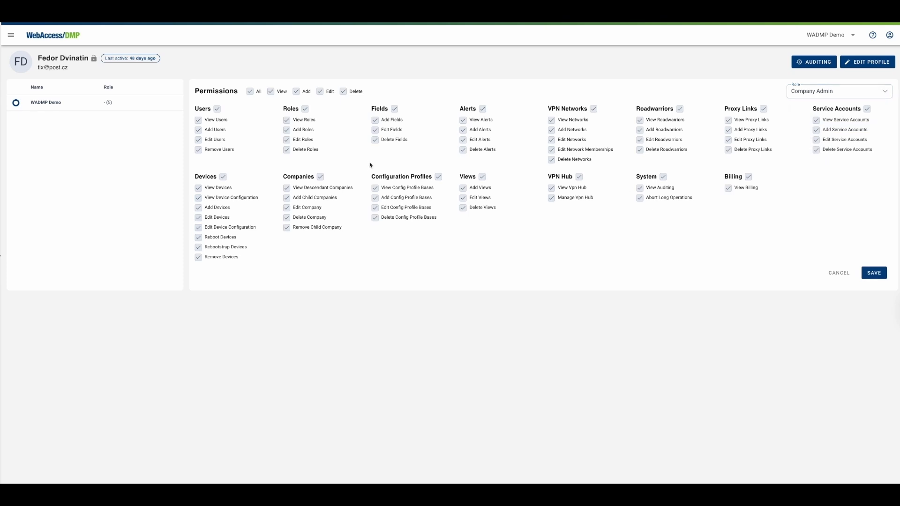
pyautogui.click(813, 93)
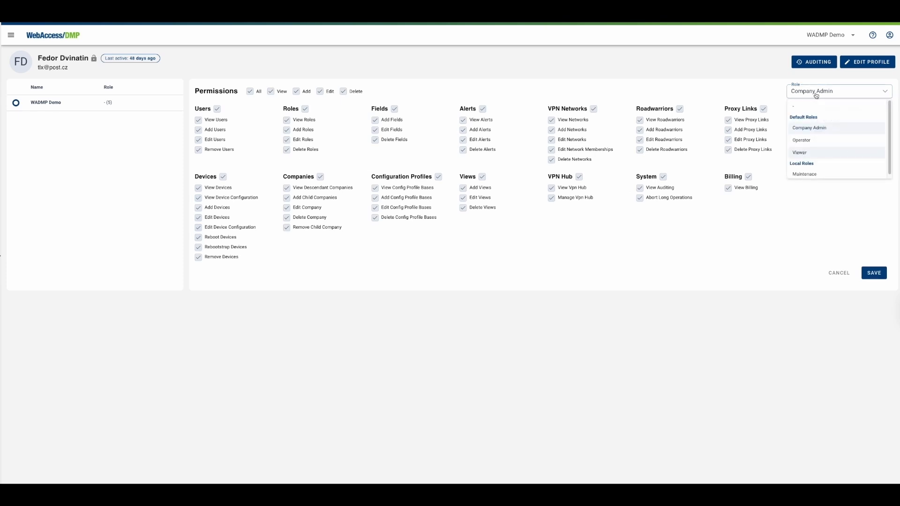
pyautogui.click(818, 153)
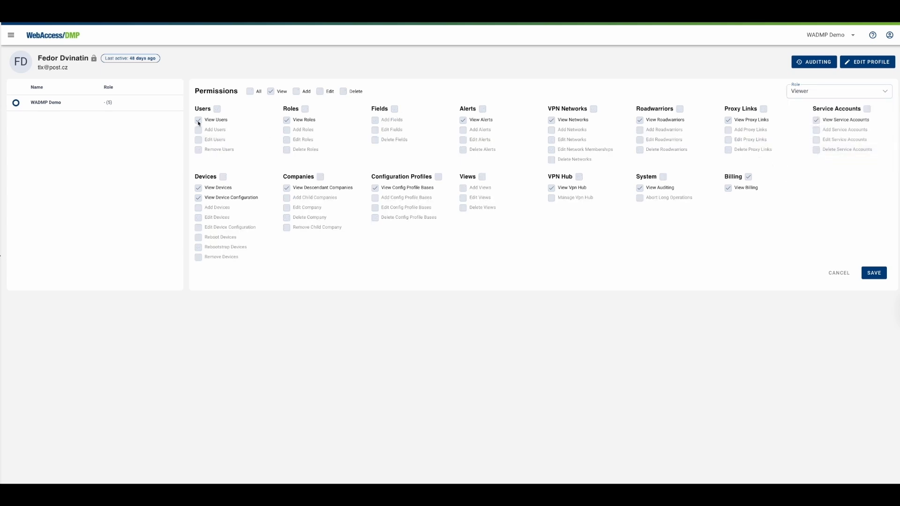
# - Assign the local Maintenace role to this user and save the change
pyautogui.click(824, 94)
pyautogui.click(820, 173)
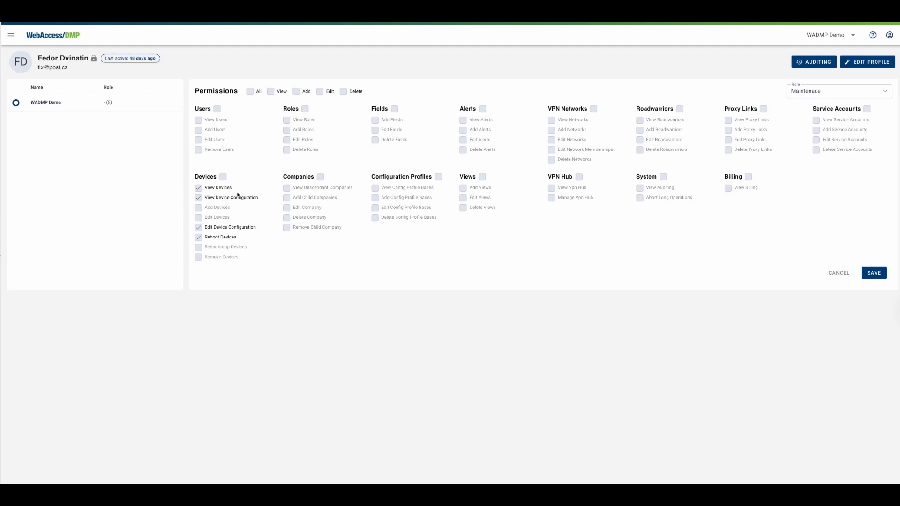
pyautogui.click(872, 272)
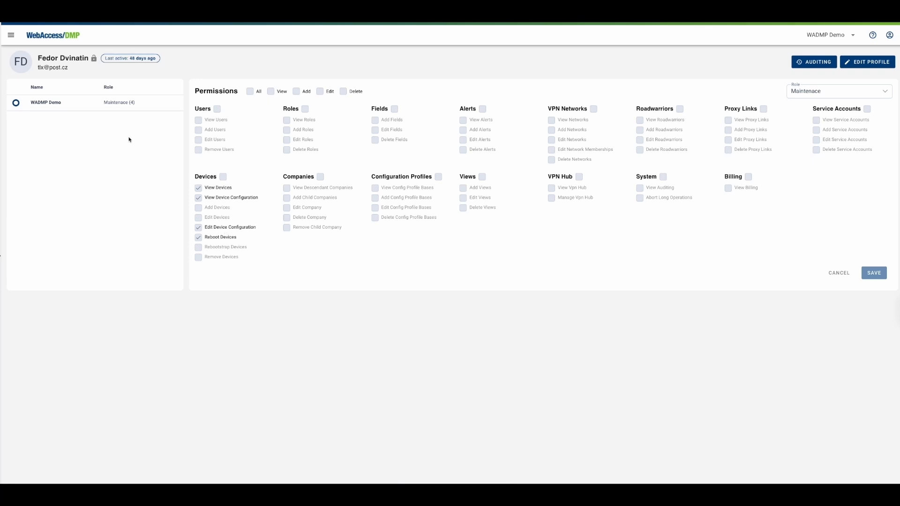
# - Add the View Users permission to the Maintenace role and save the role
pyautogui.click(10, 34)
pyautogui.click(46, 342)
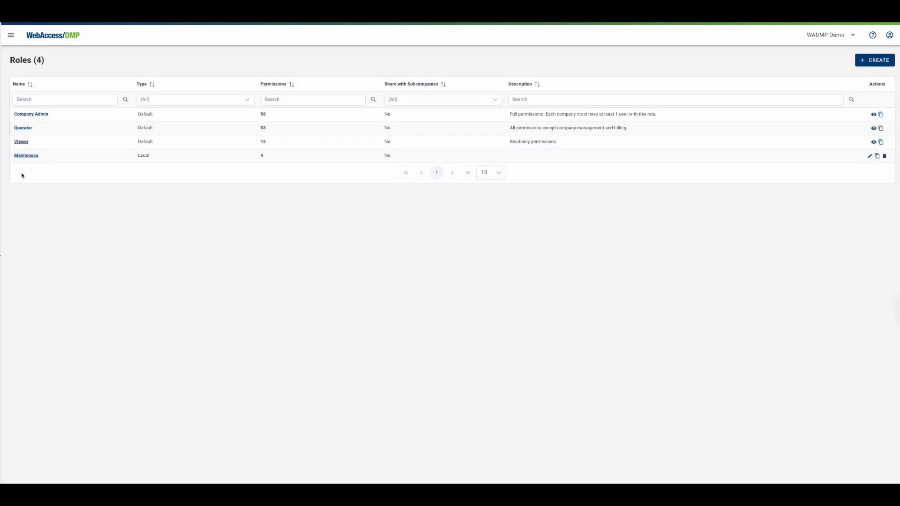
pyautogui.click(63, 155)
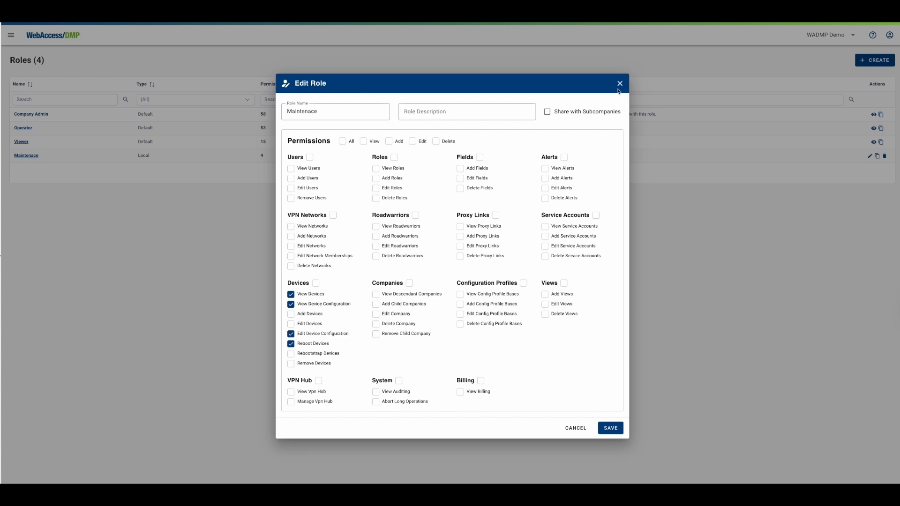
pyautogui.click(291, 169)
pyautogui.click(611, 428)
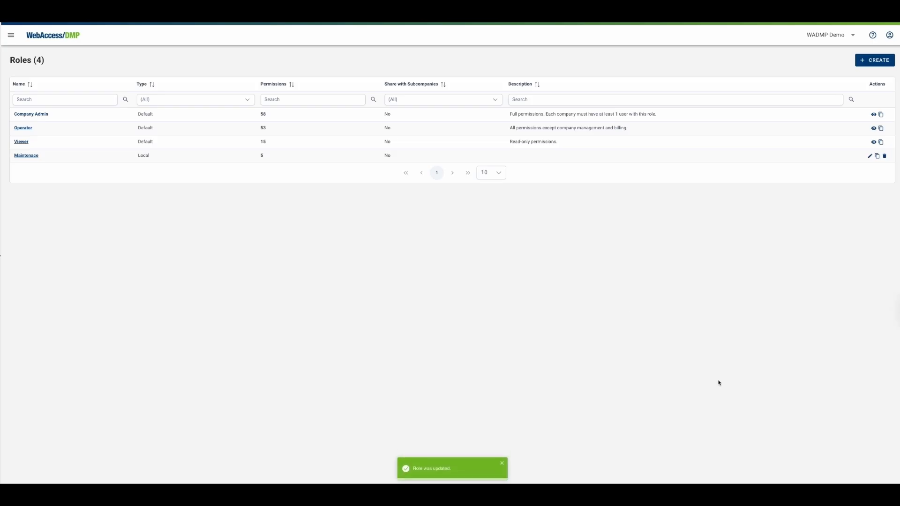
# - Check the second user's permissions against the edited role and try clearing the user's role without saving
pyautogui.click(11, 34)
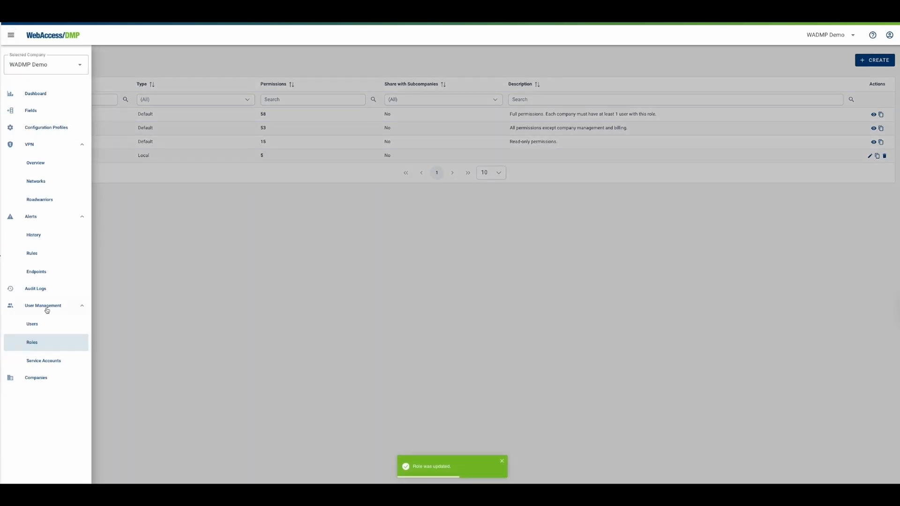
pyautogui.click(33, 324)
pyautogui.click(55, 130)
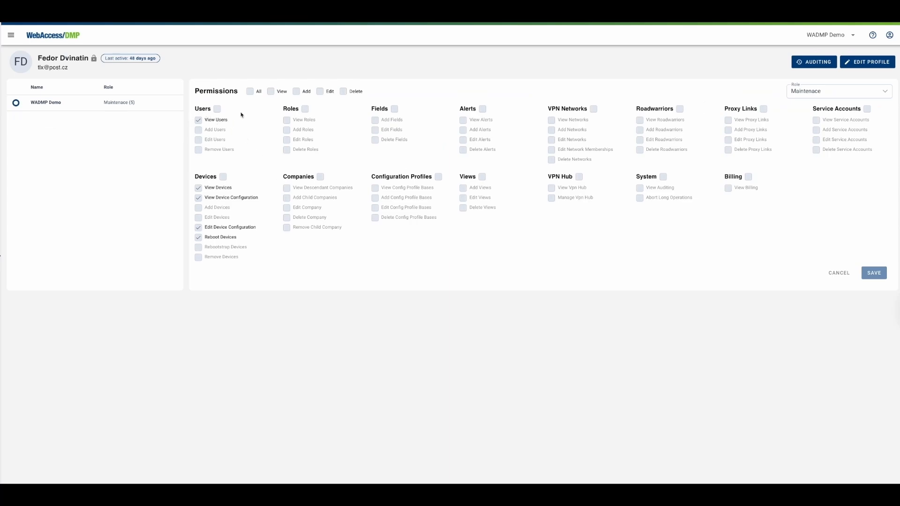
pyautogui.click(805, 92)
pyautogui.click(804, 107)
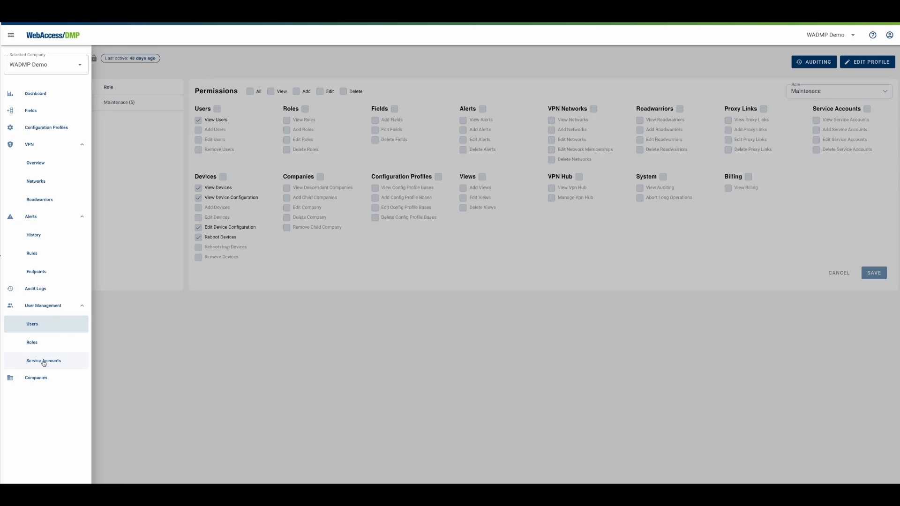
# - Start a new service account and examine its name and password fields
pyautogui.click(43, 362)
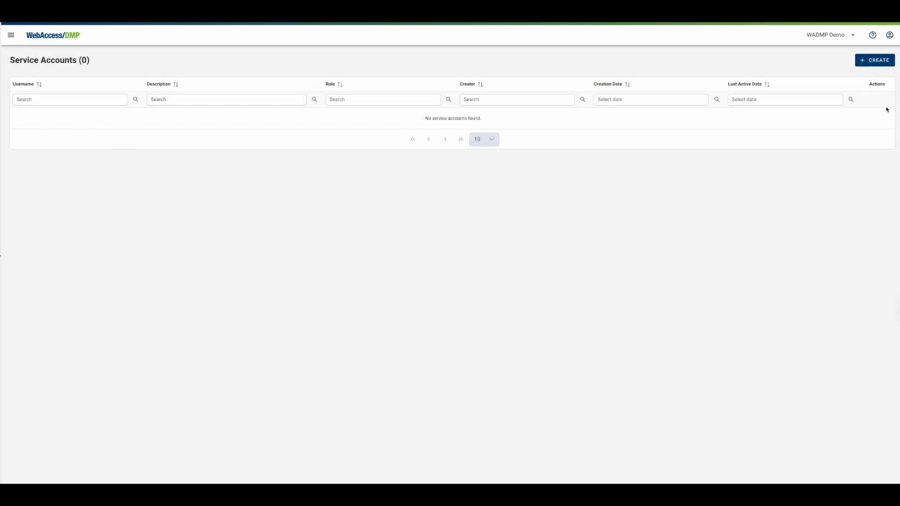
pyautogui.click(873, 60)
pyautogui.click(321, 86)
pyautogui.click(340, 87)
pyautogui.click(493, 87)
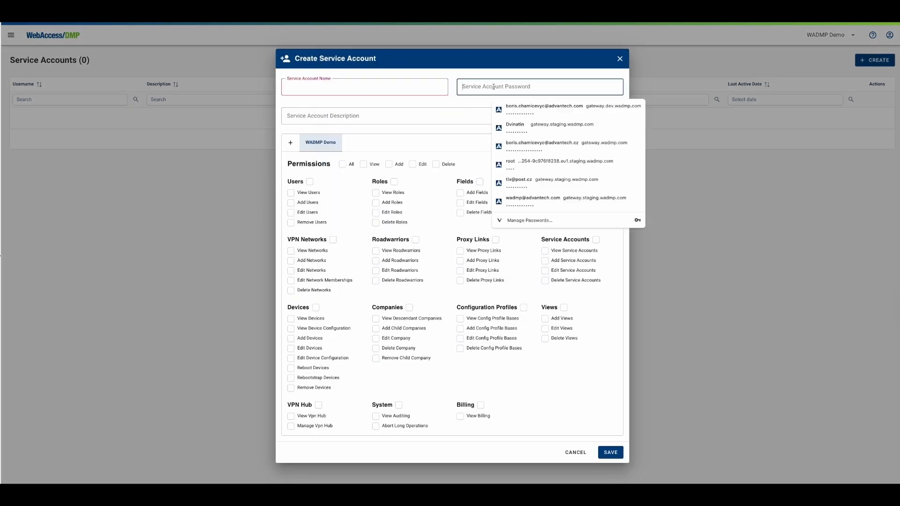
pyautogui.click(417, 75)
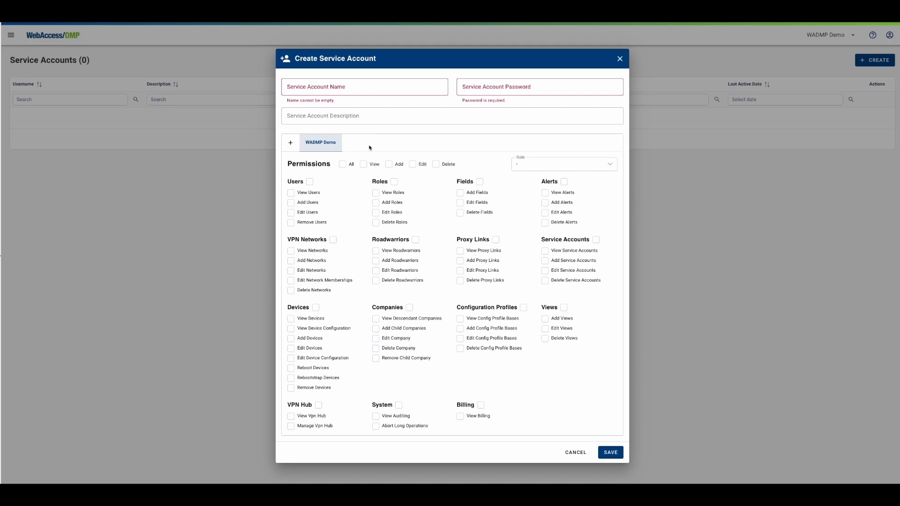
# - Examine the service account's role options, try enabling all Add permissions, and discard the account
pyautogui.click(528, 166)
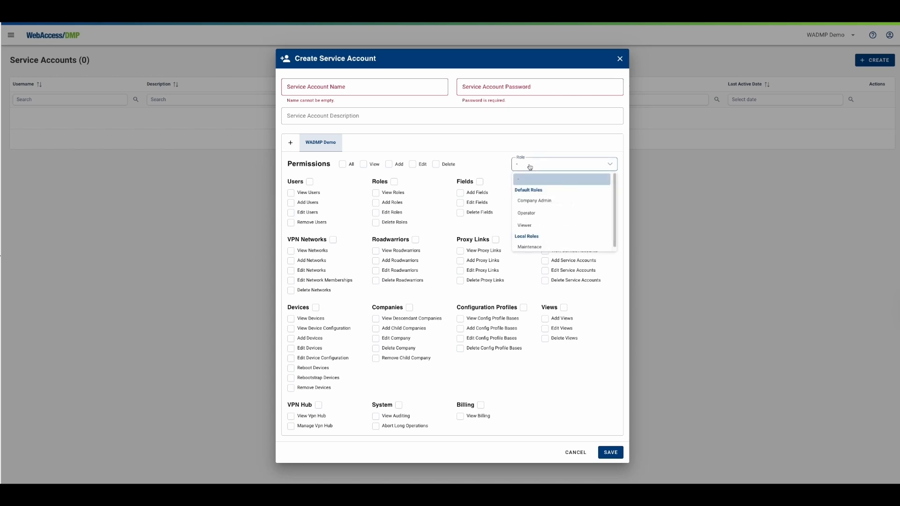
pyautogui.click(465, 145)
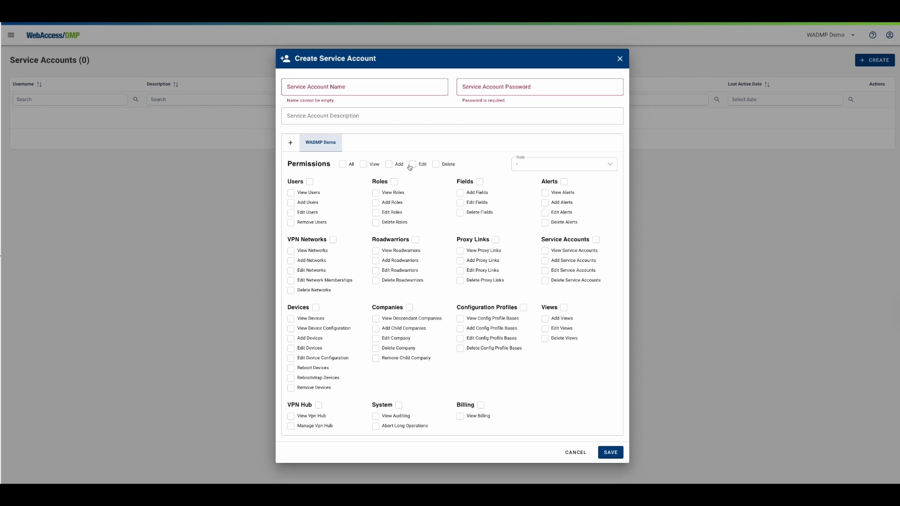
pyautogui.click(389, 165)
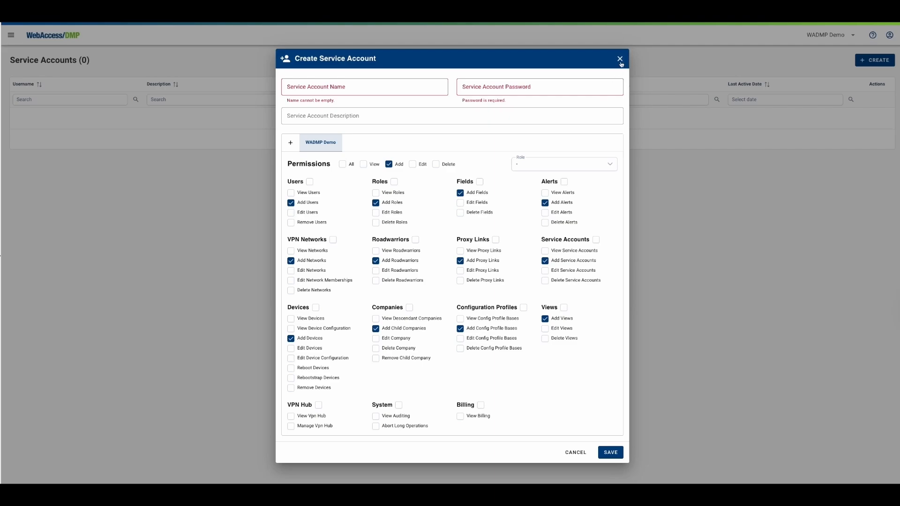
pyautogui.click(619, 59)
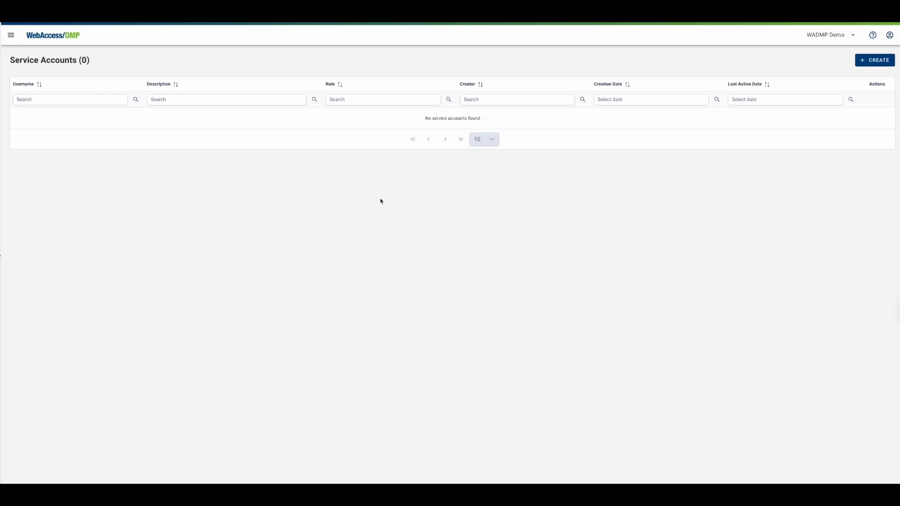
# - Open the command history of the device OLO from the dashboard
pyautogui.click(53, 35)
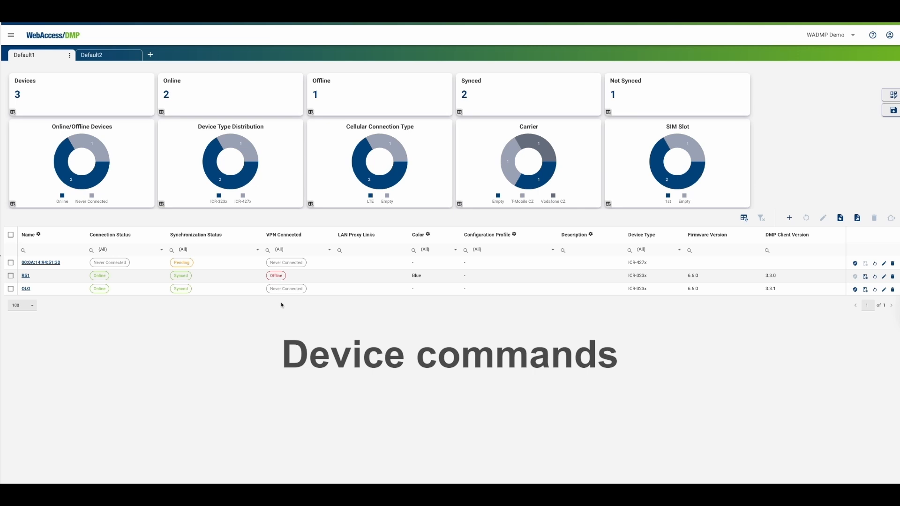
pyautogui.click(26, 289)
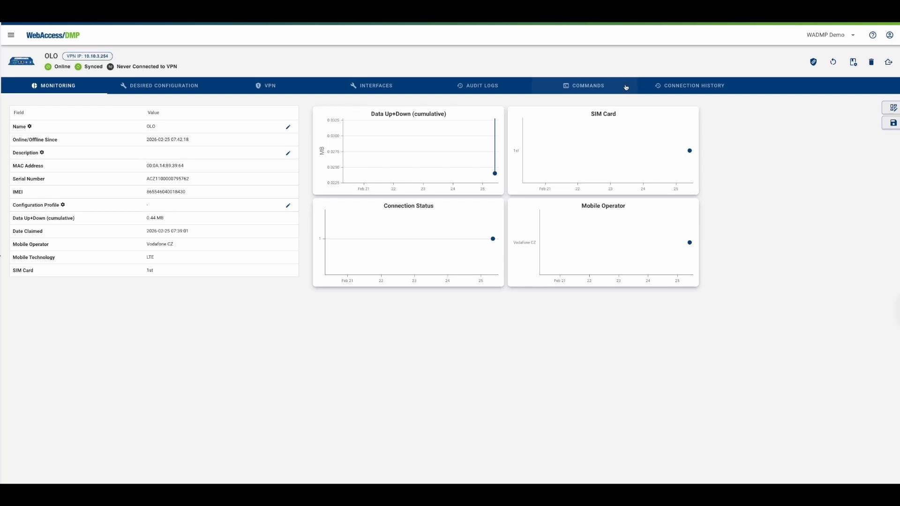
pyautogui.moveTo(669, 164)
pyautogui.click(581, 89)
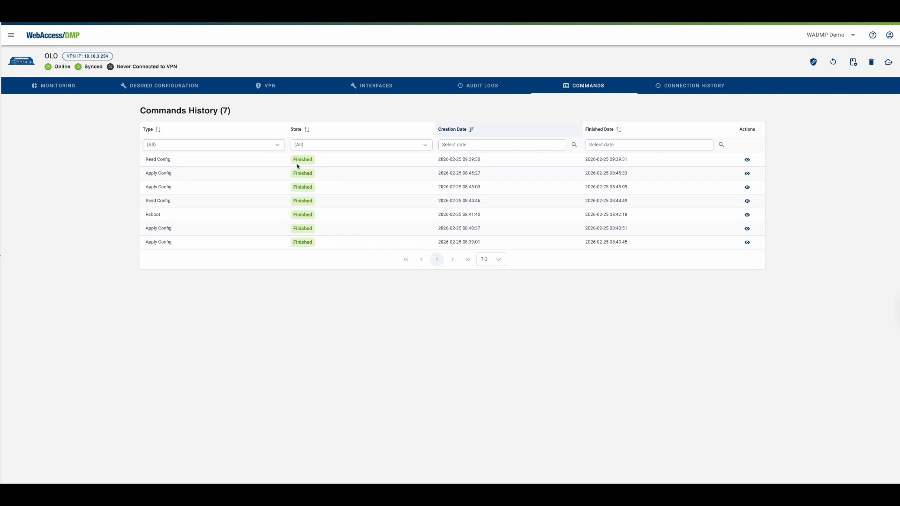
# - Set AUTOUP_BASE_URL to google.com in the OLO device's desired settings and apply the desired configuration
pyautogui.click(159, 87)
pyautogui.click(216, 114)
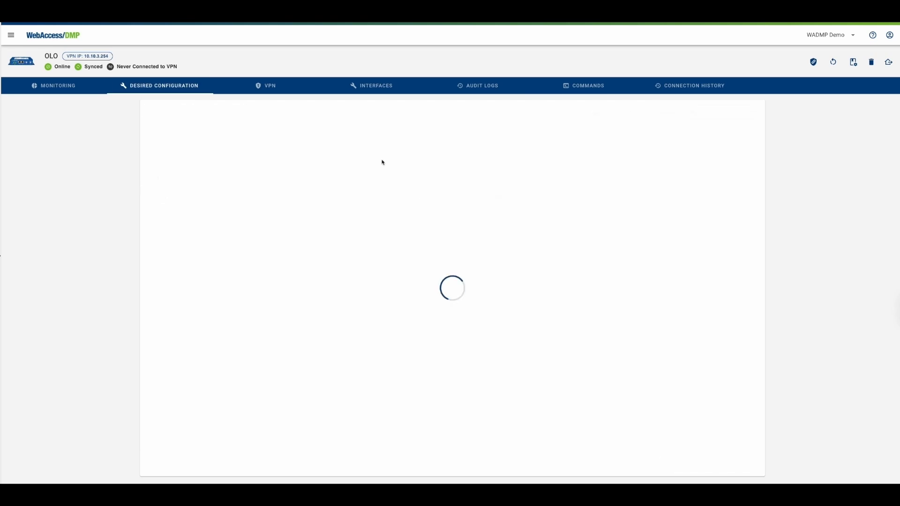
pyautogui.click(378, 140)
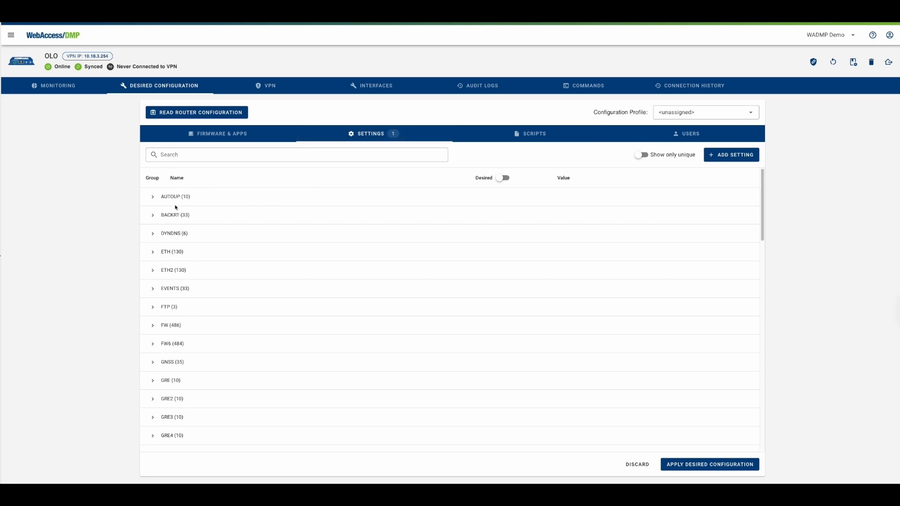
pyautogui.click(152, 197)
pyautogui.moveTo(614, 215); pyautogui.dragTo(540, 219)
pyautogui.write('google.com')
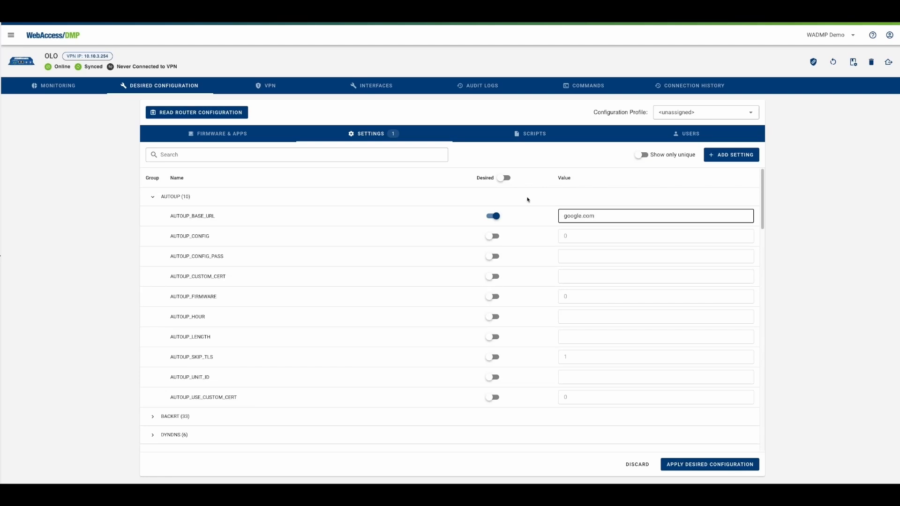
pyautogui.click(696, 469)
pyautogui.click(536, 281)
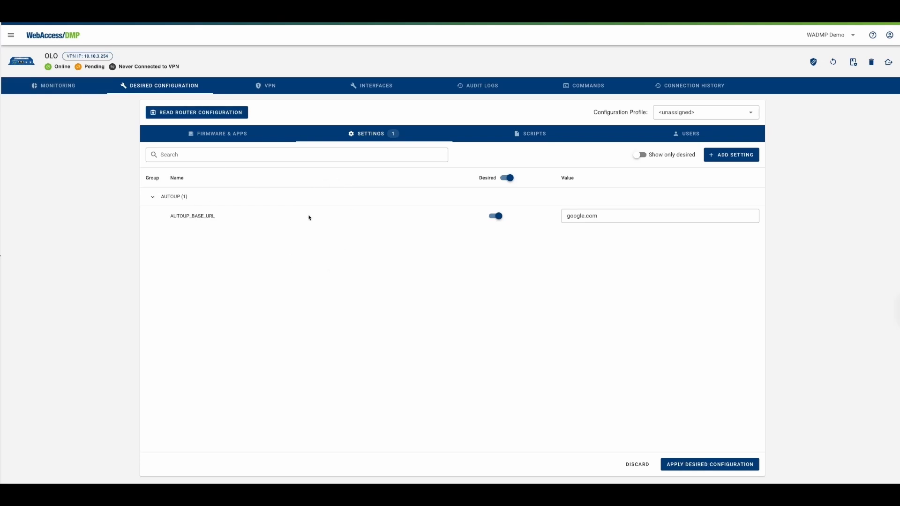
# - Set the desired WebAccess/DMP Client 3.x.x version to 3.4.0-rc0 for the OLO device and apply the desired configuration
pyautogui.click(234, 136)
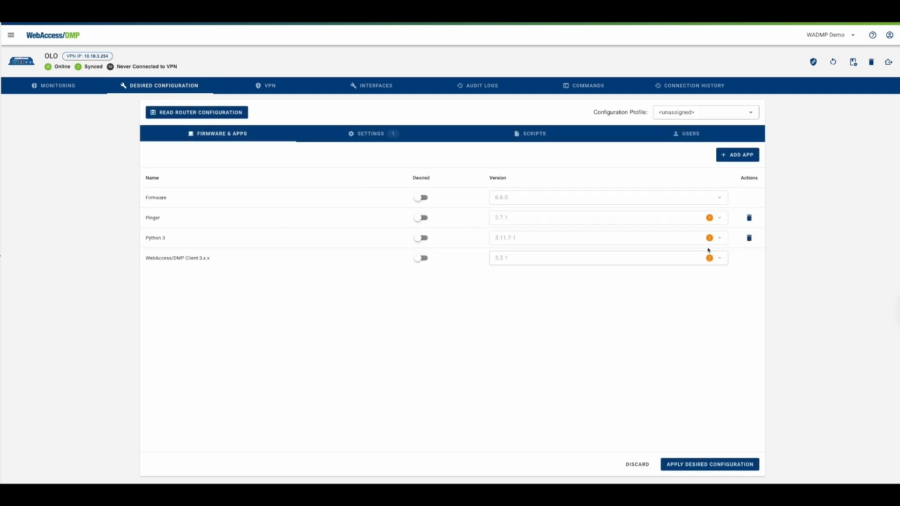
pyautogui.moveTo(709, 262)
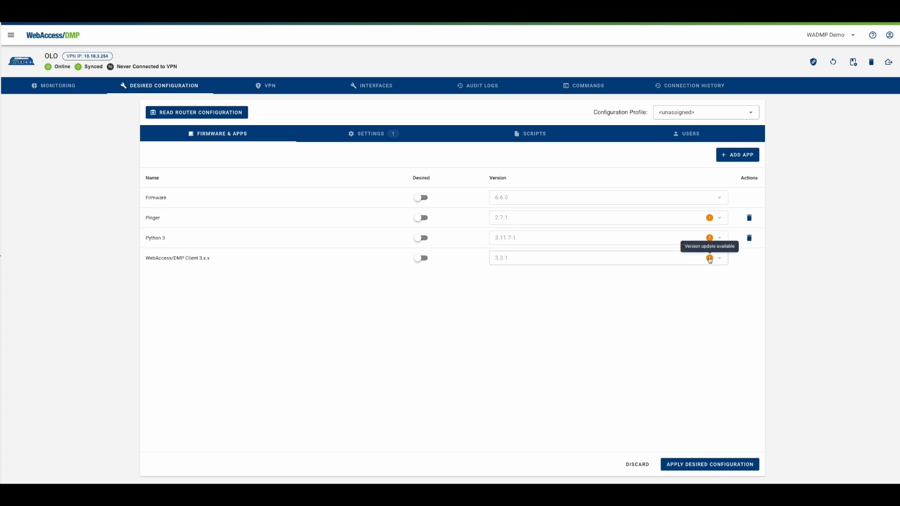
pyautogui.click(681, 259)
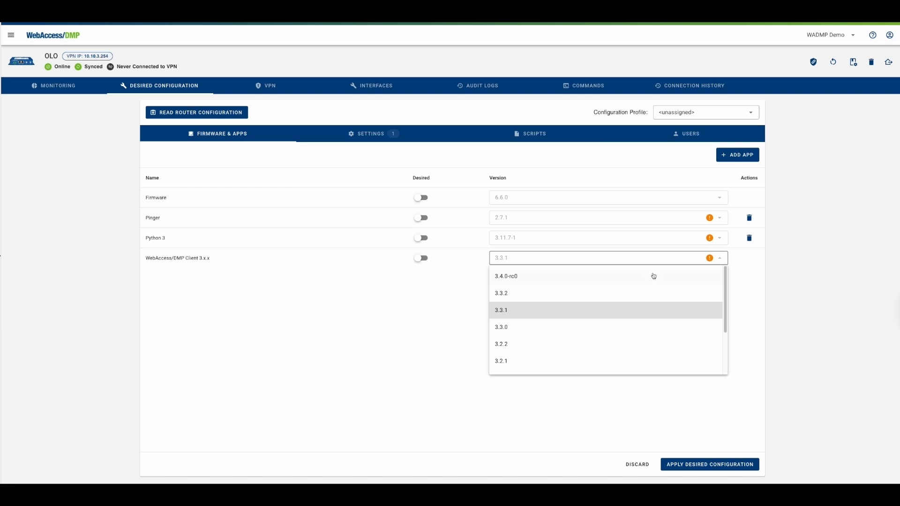
pyautogui.click(637, 278)
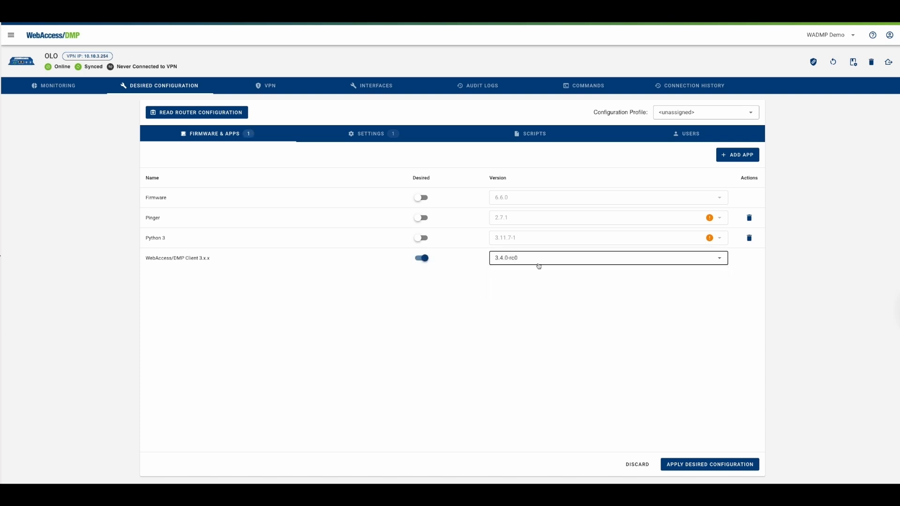
pyautogui.click(697, 464)
pyautogui.click(546, 280)
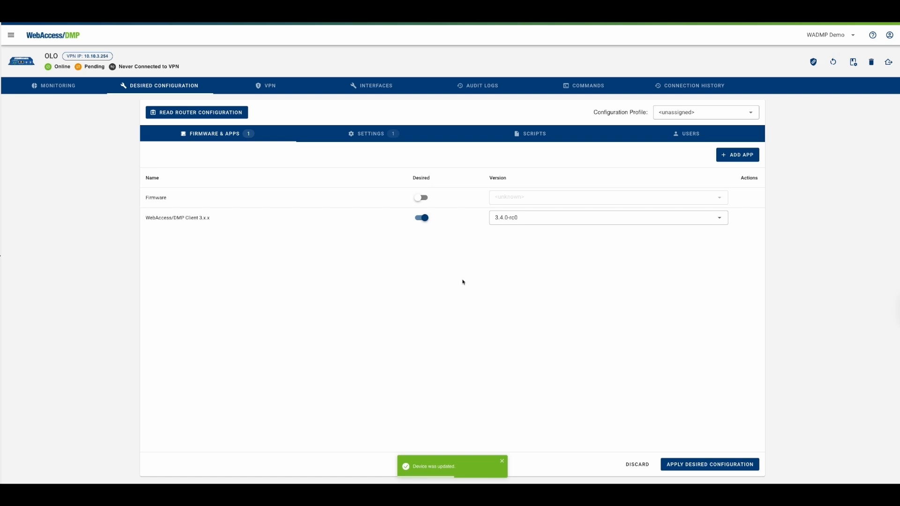
# - Examine the details of the AUTOUP_BASE_URL and client update Apply Config commands in OLO's command history, and return to the dashboard
pyautogui.click(578, 85)
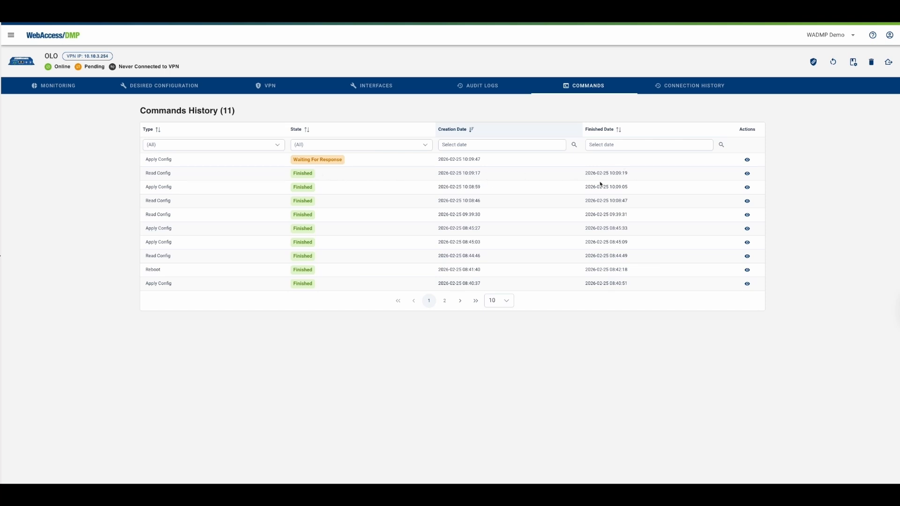
pyautogui.click(747, 187)
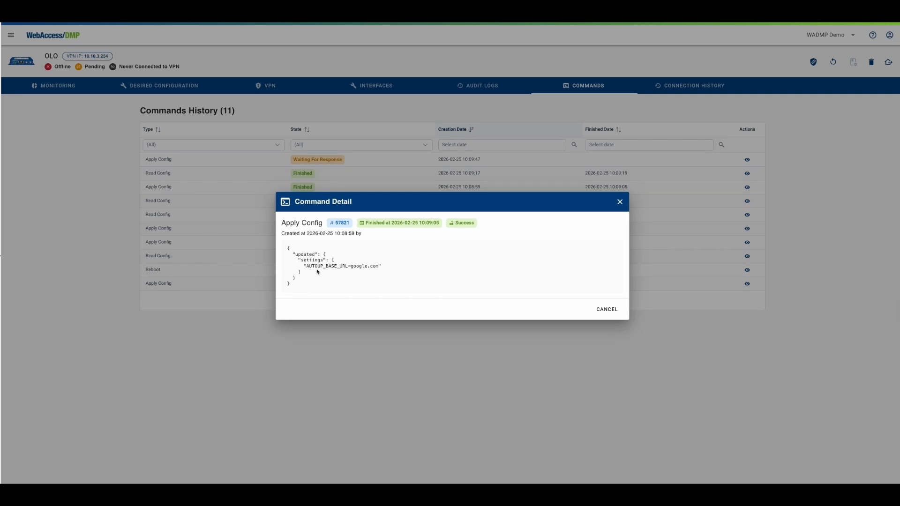
pyautogui.click(619, 202)
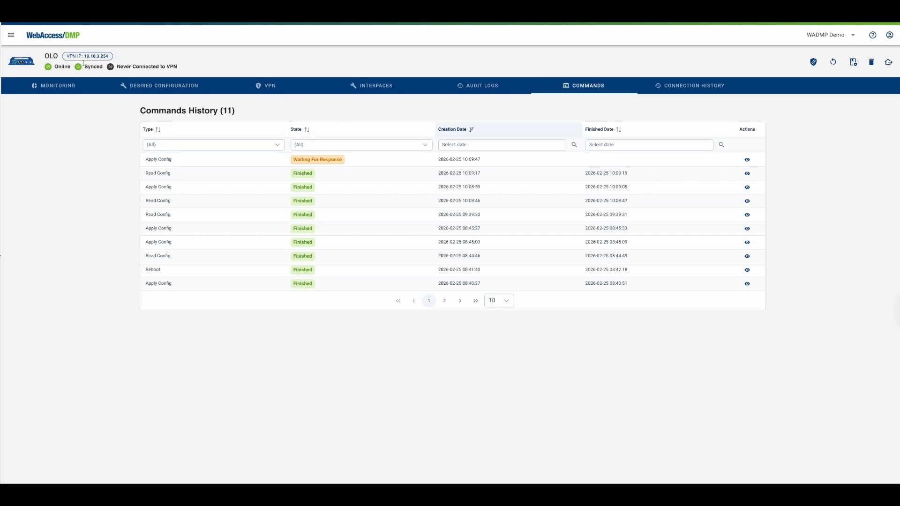
pyautogui.click(747, 160)
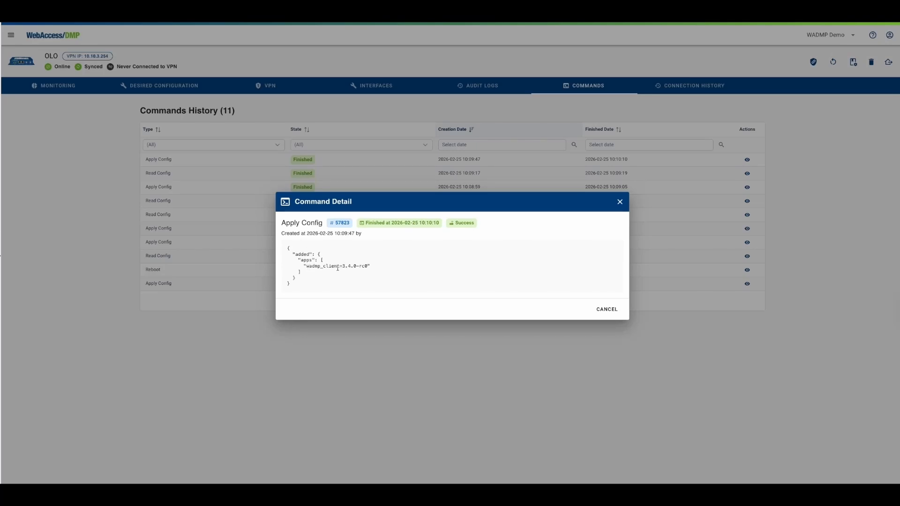
pyautogui.click(214, 125)
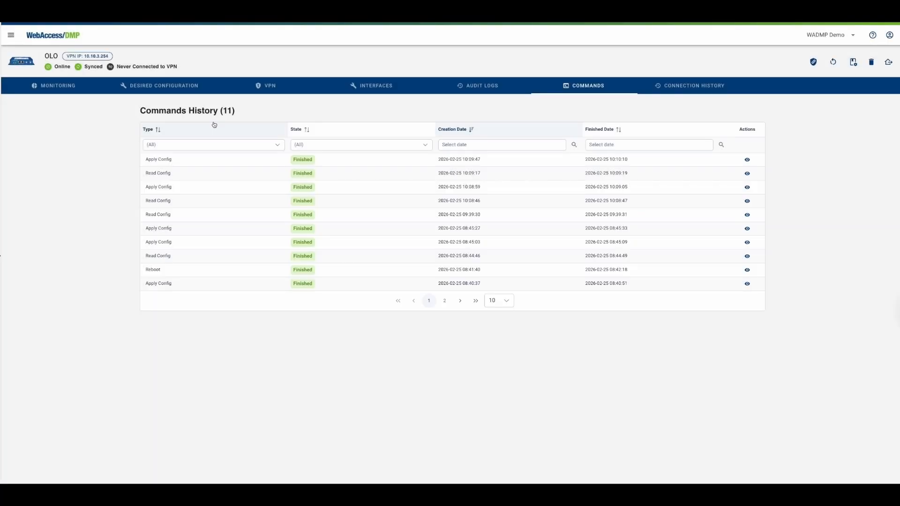
pyautogui.click(60, 38)
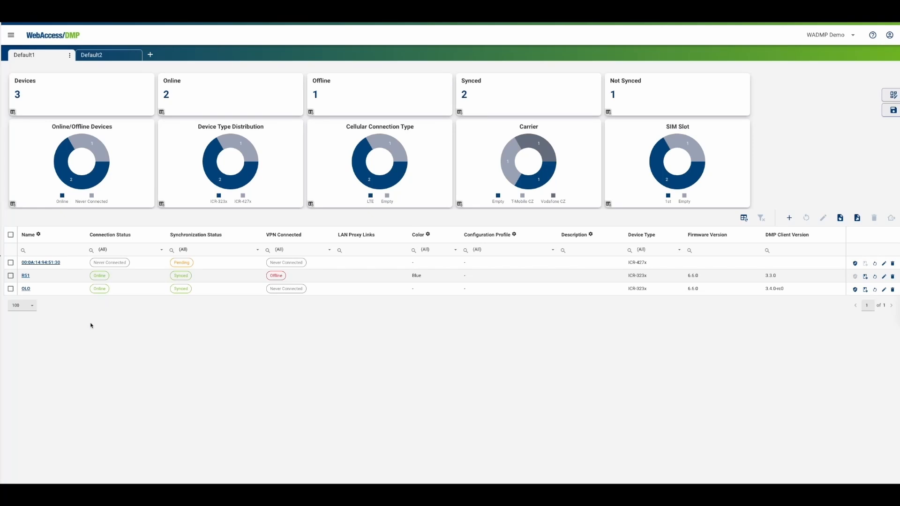
pyautogui.click(10, 235)
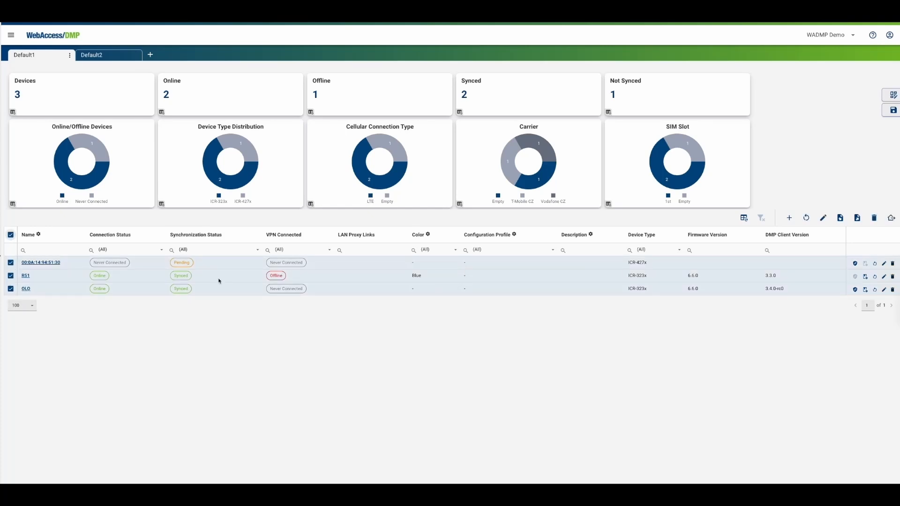
pyautogui.click(891, 218)
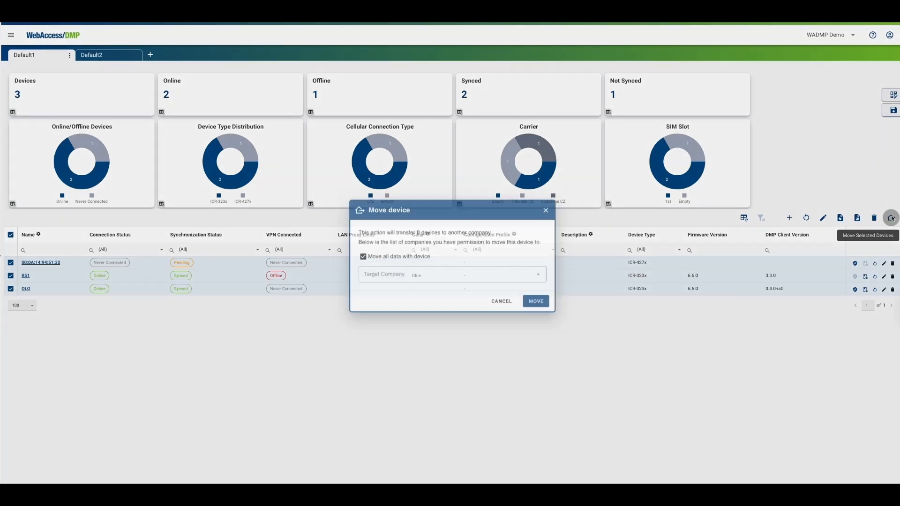
pyautogui.click(406, 278)
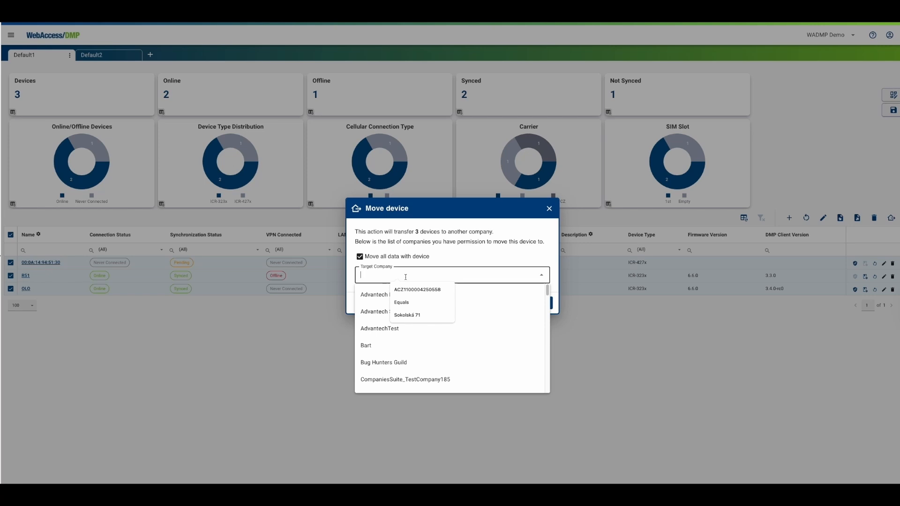
pyautogui.write('wad')
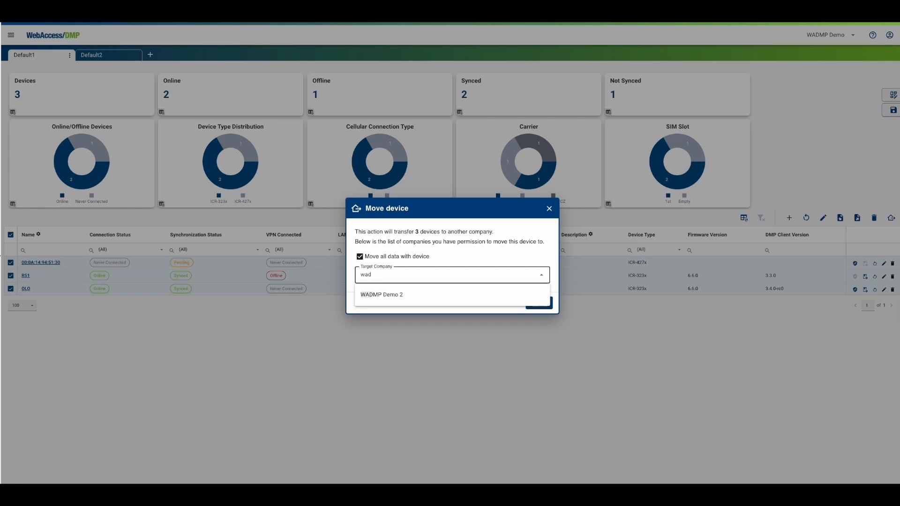
pyautogui.click(381, 303)
pyautogui.click(501, 304)
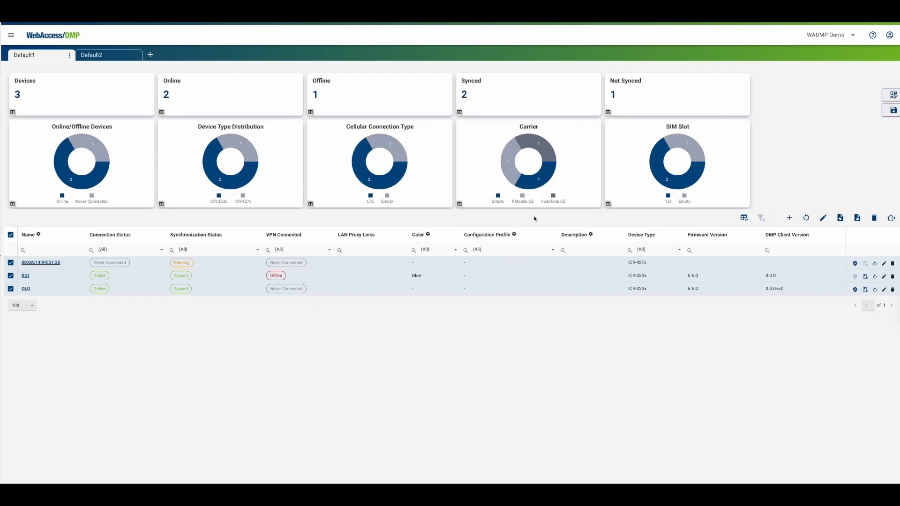
# - Check the device list of the company WADMP Demo 2 and switch back to WADMP Demo
pyautogui.click(807, 33)
pyautogui.write('wadmp')
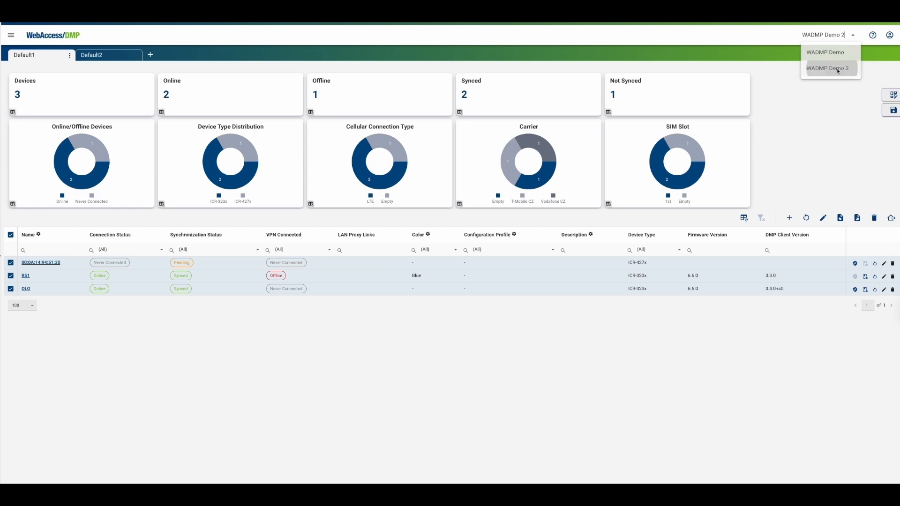
pyautogui.click(835, 70)
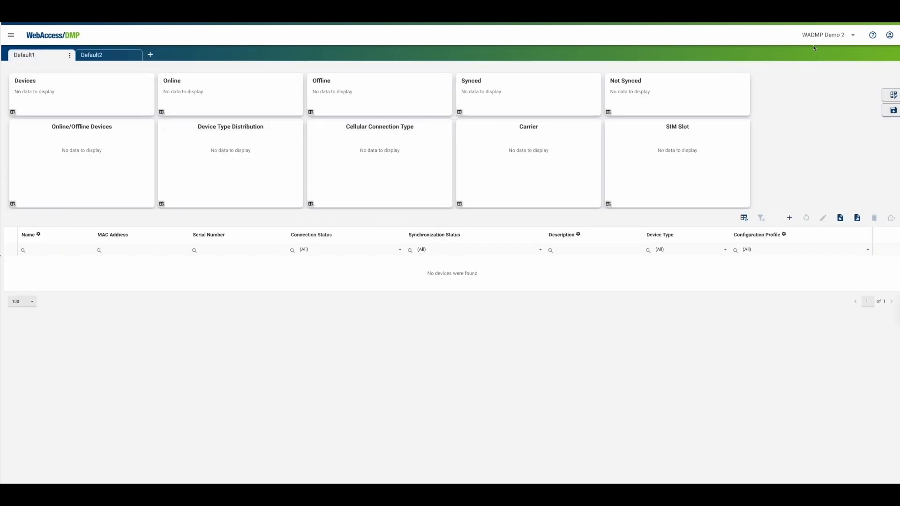
pyautogui.click(803, 35)
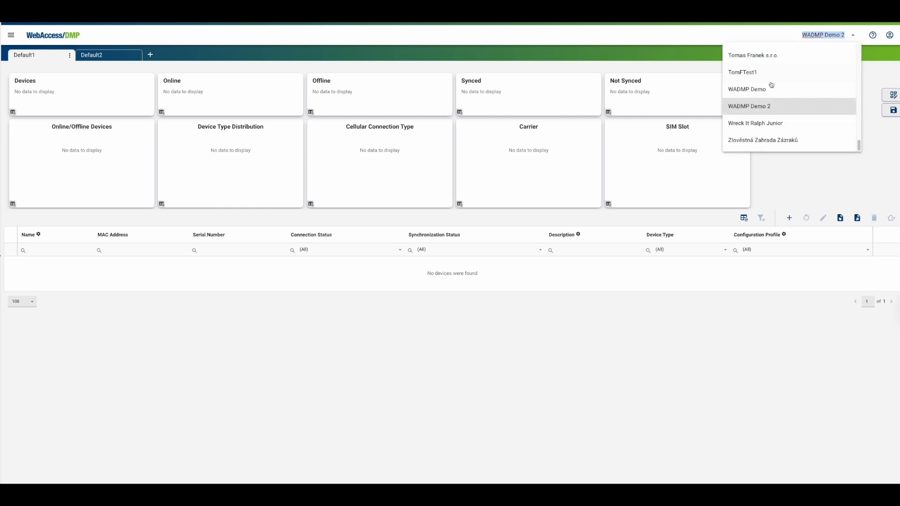
pyautogui.click(772, 86)
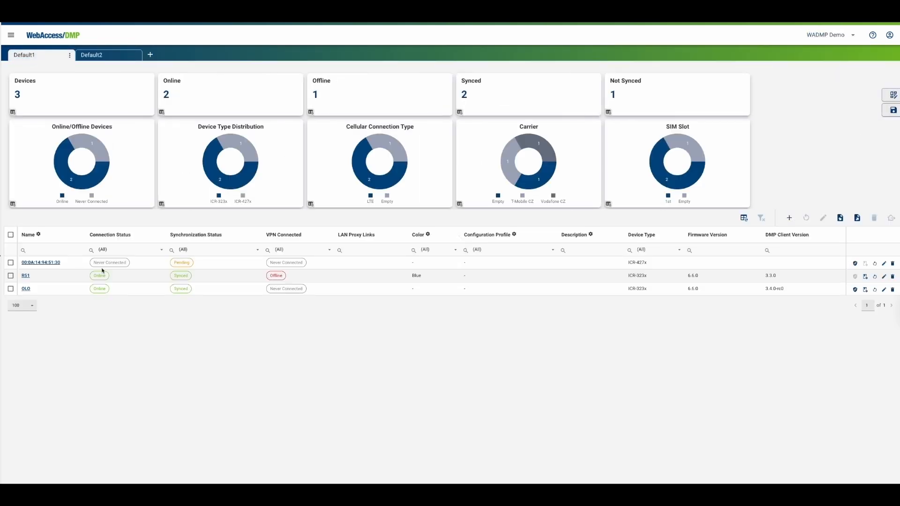
# - Move all three WADMP Demo devices together with all their data to the company WADMP Demo 2
pyautogui.click(11, 235)
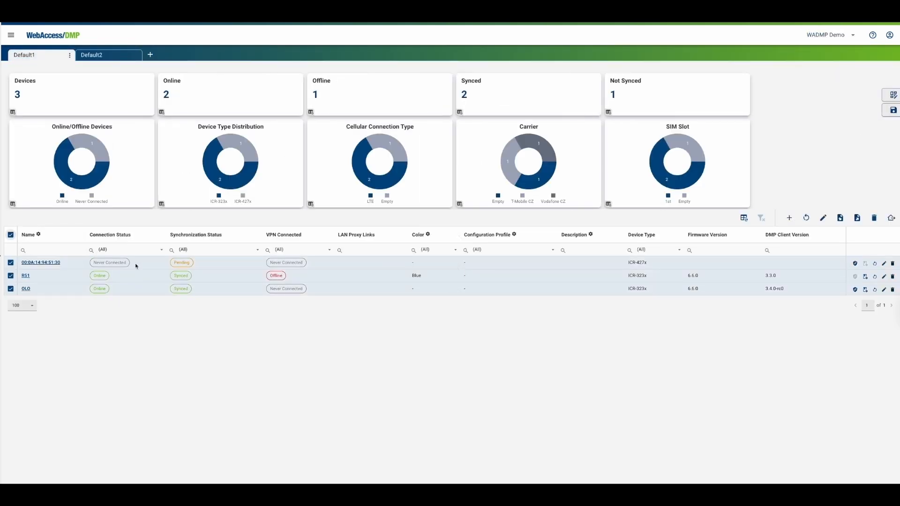
pyautogui.click(891, 218)
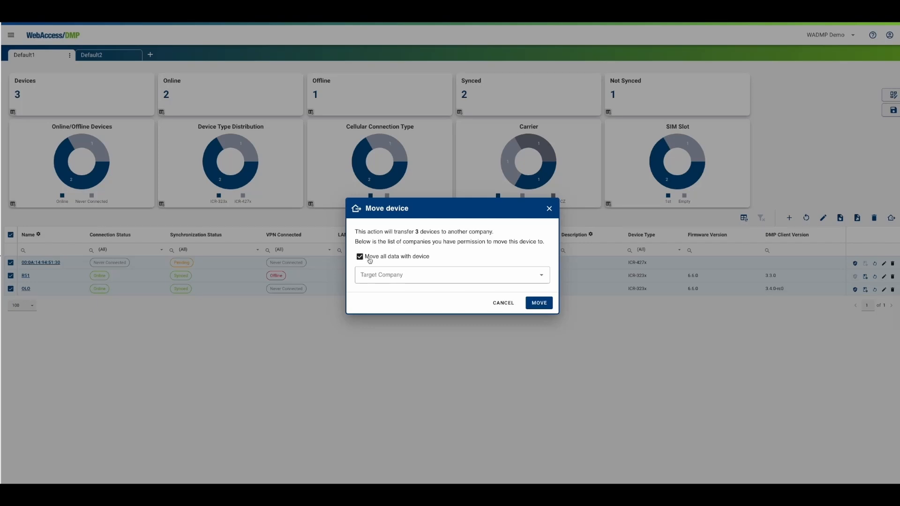
pyautogui.click(415, 274)
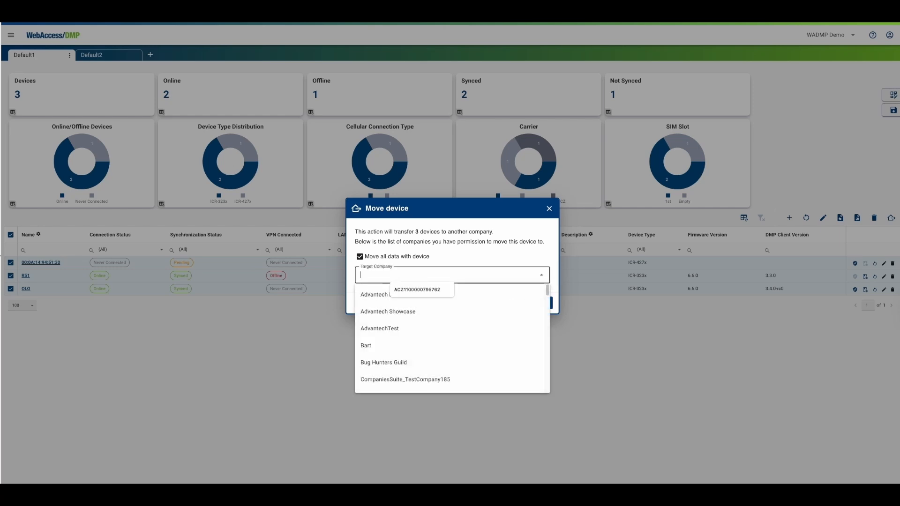
pyautogui.write('wadm')
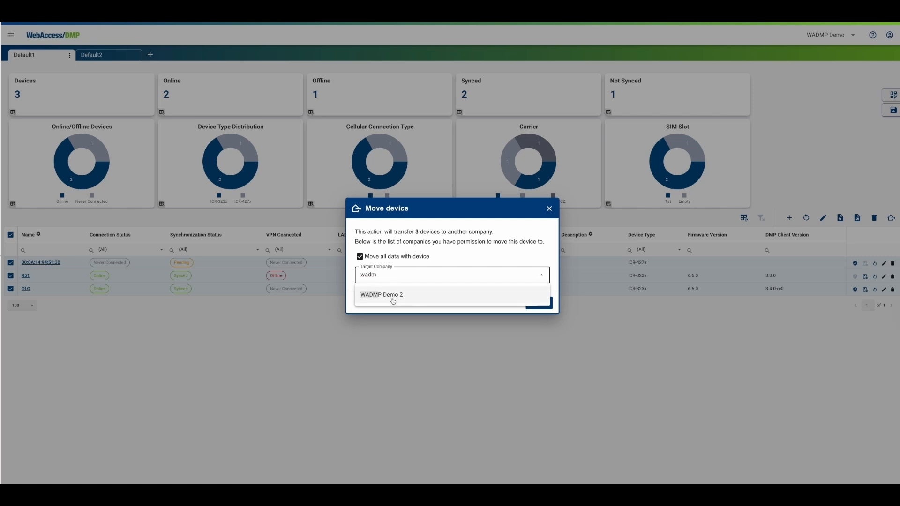
pyautogui.click(392, 300)
pyautogui.click(538, 304)
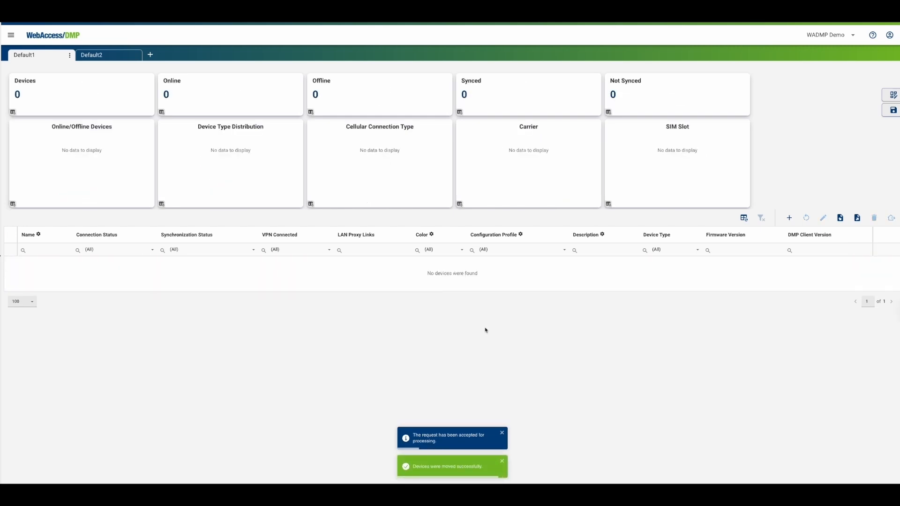
# - Check the moved devices in WADMP Demo 2 and return to the company WADMP Demo
pyautogui.moveTo(806, 35); pyautogui.dragTo(828, 34)
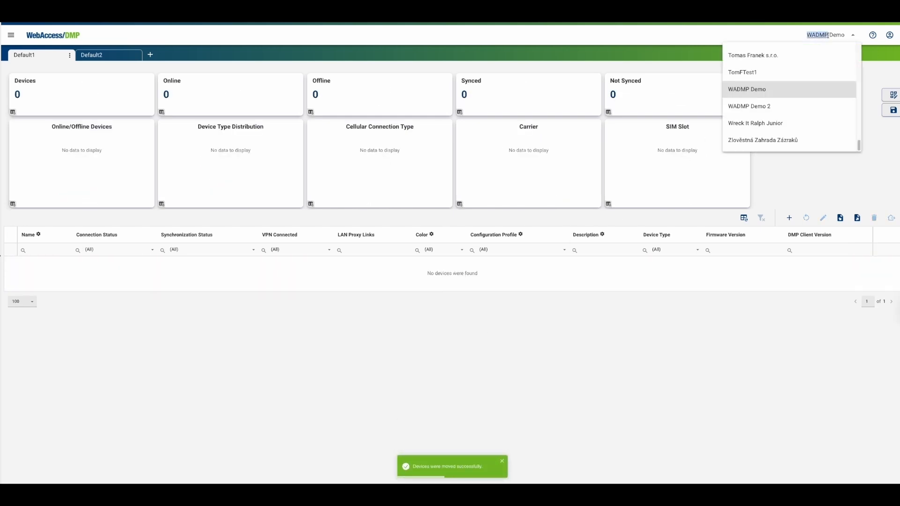
pyautogui.click(749, 106)
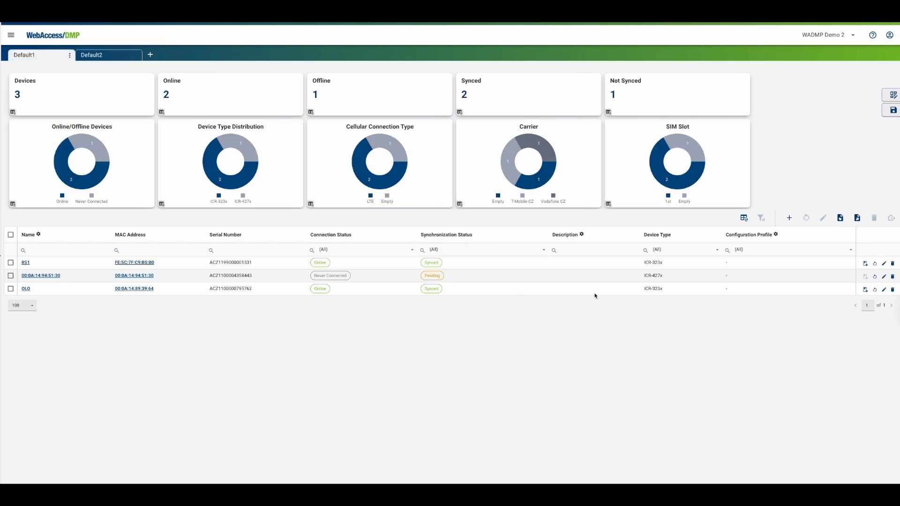
pyautogui.click(800, 34)
pyautogui.click(776, 86)
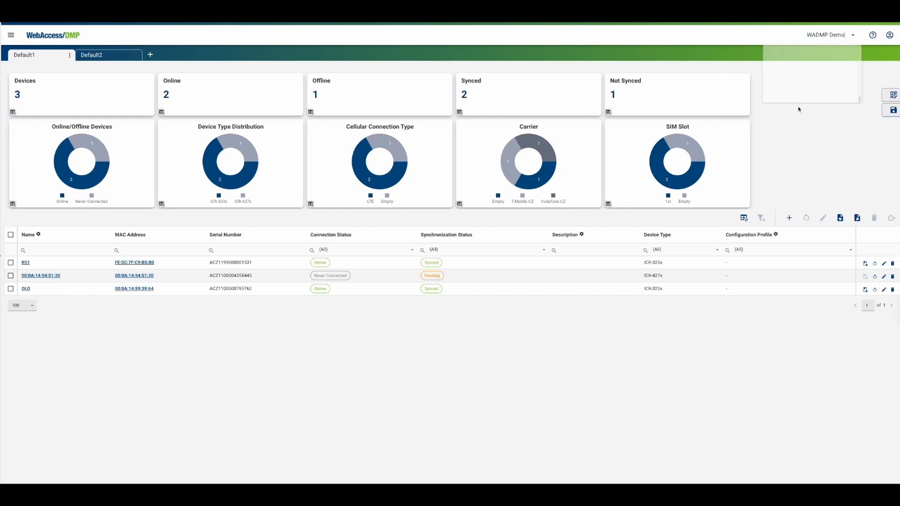
# - Open the WADMP Demo company profile and examine the primary contact's editable details without changing them
pyautogui.click(10, 35)
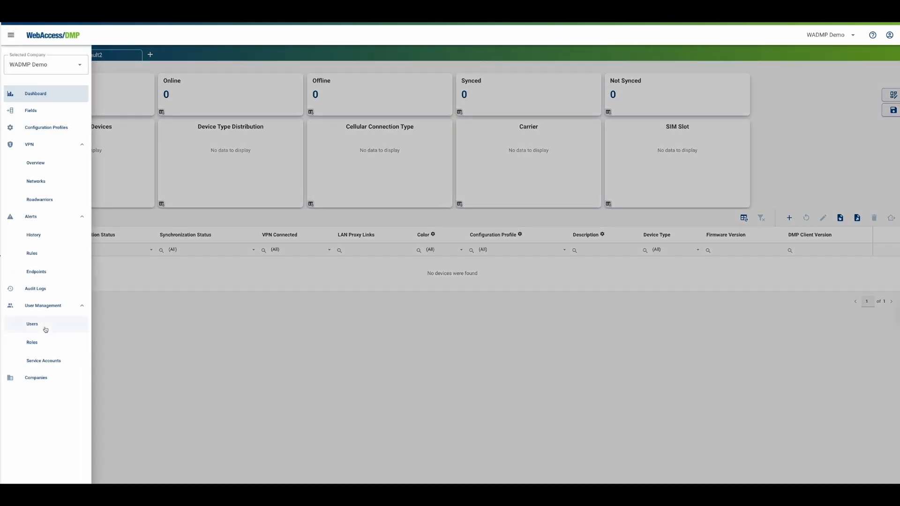
pyautogui.click(45, 378)
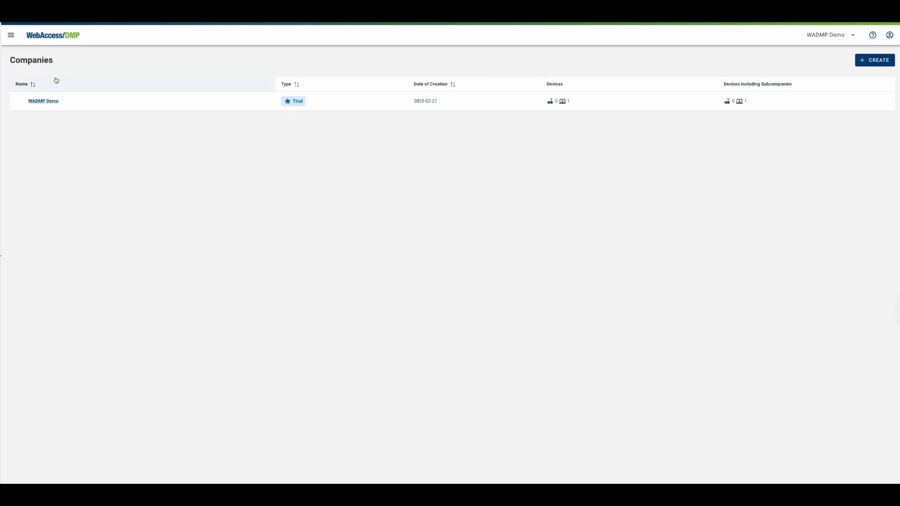
pyautogui.click(44, 101)
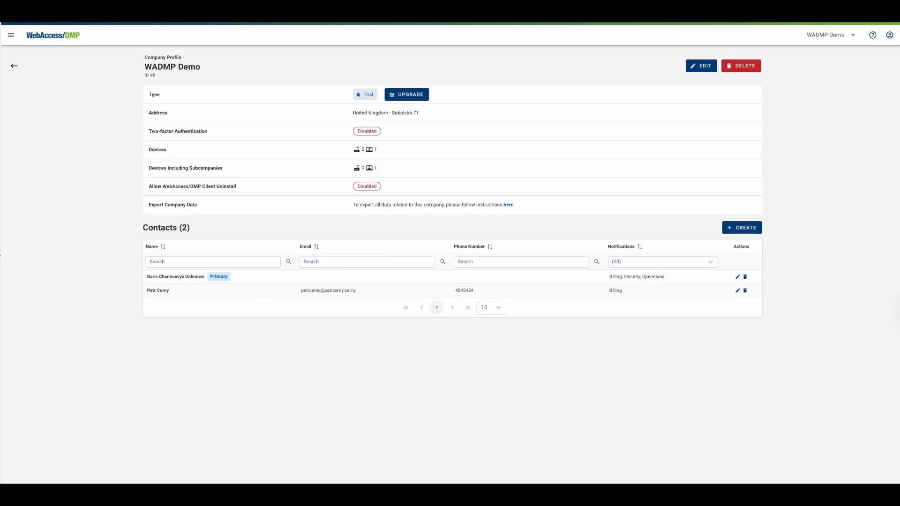
pyautogui.click(737, 276)
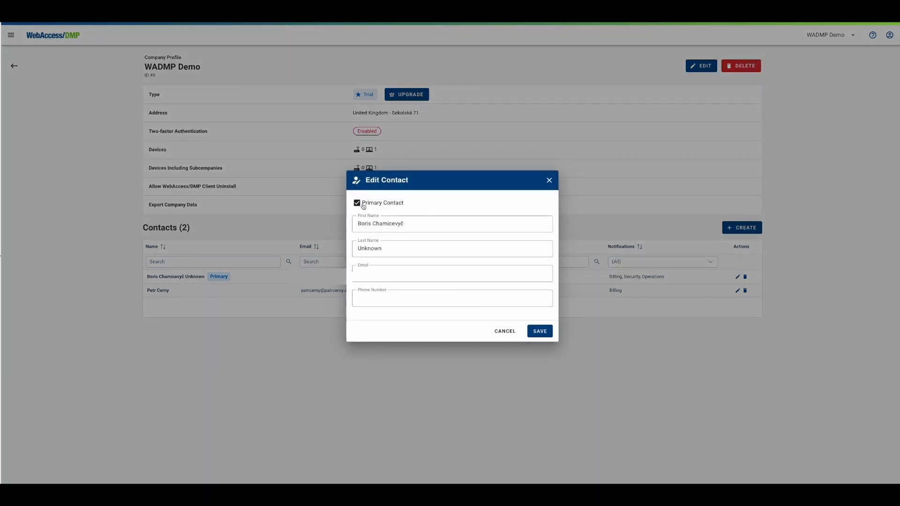
pyautogui.click(549, 182)
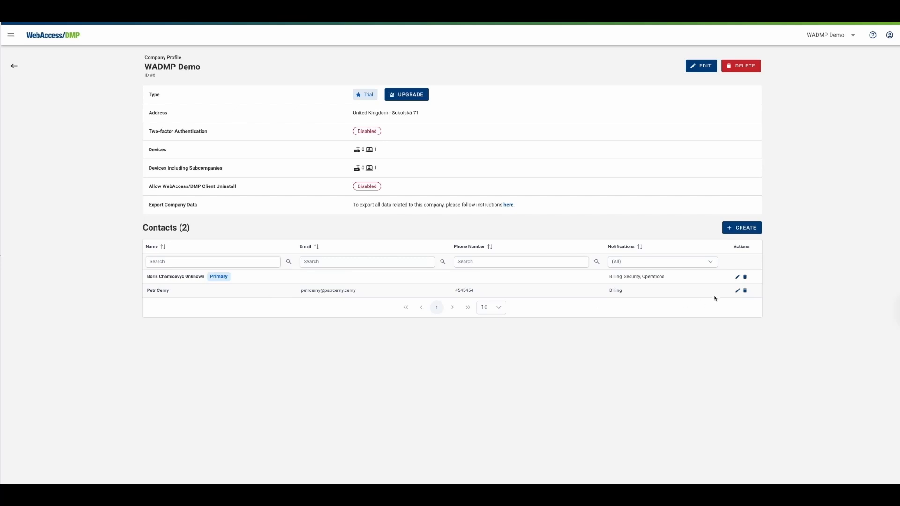
# - Review the notification options of the non-primary company contact and save the contact with only Billing selected
pyautogui.click(737, 291)
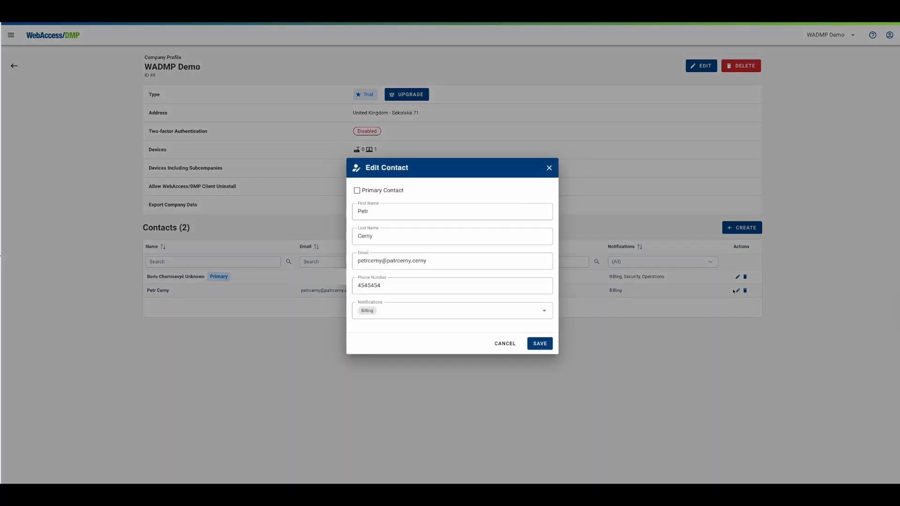
pyautogui.click(455, 312)
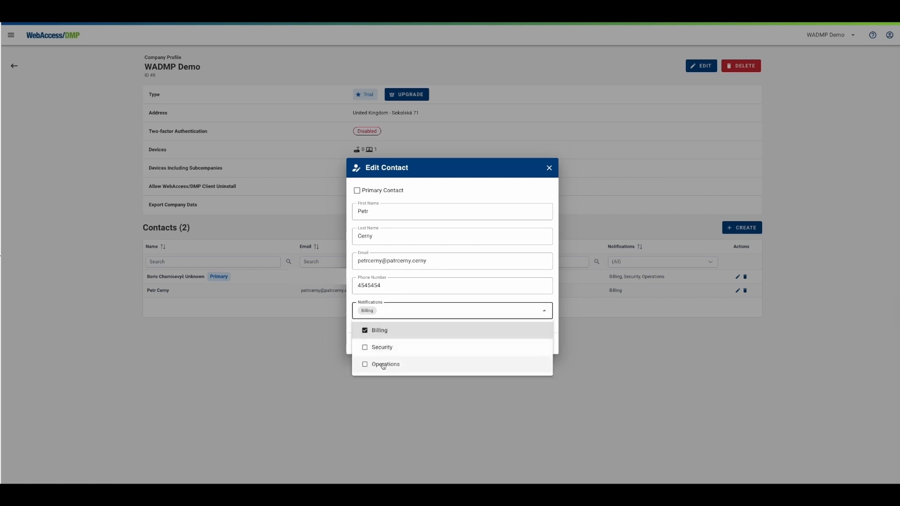
pyautogui.click(372, 299)
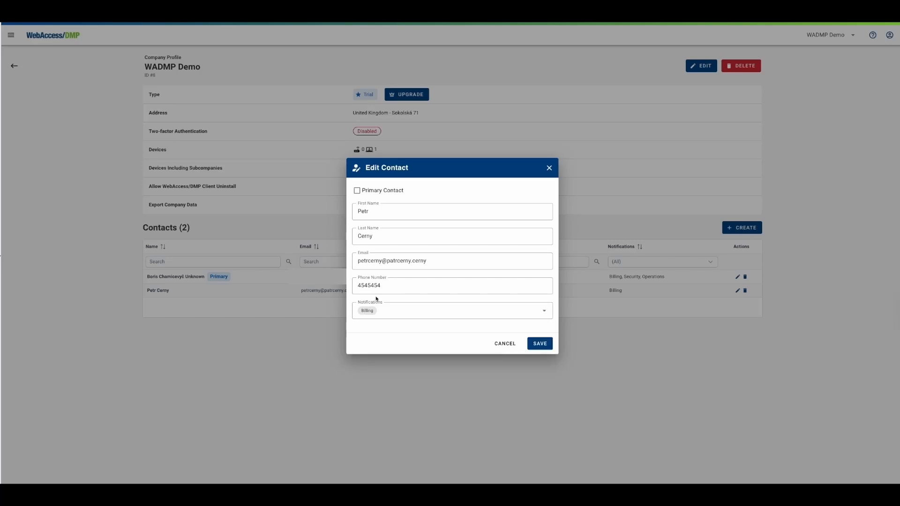
pyautogui.click(538, 344)
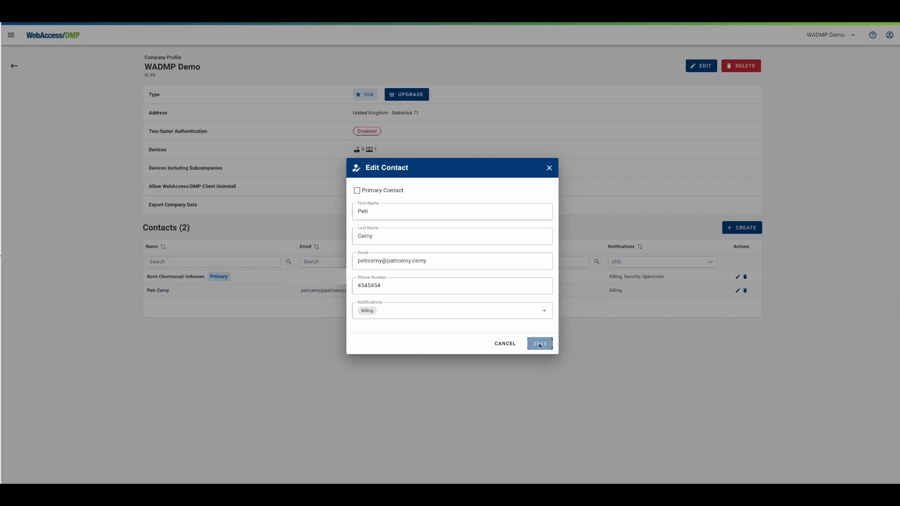